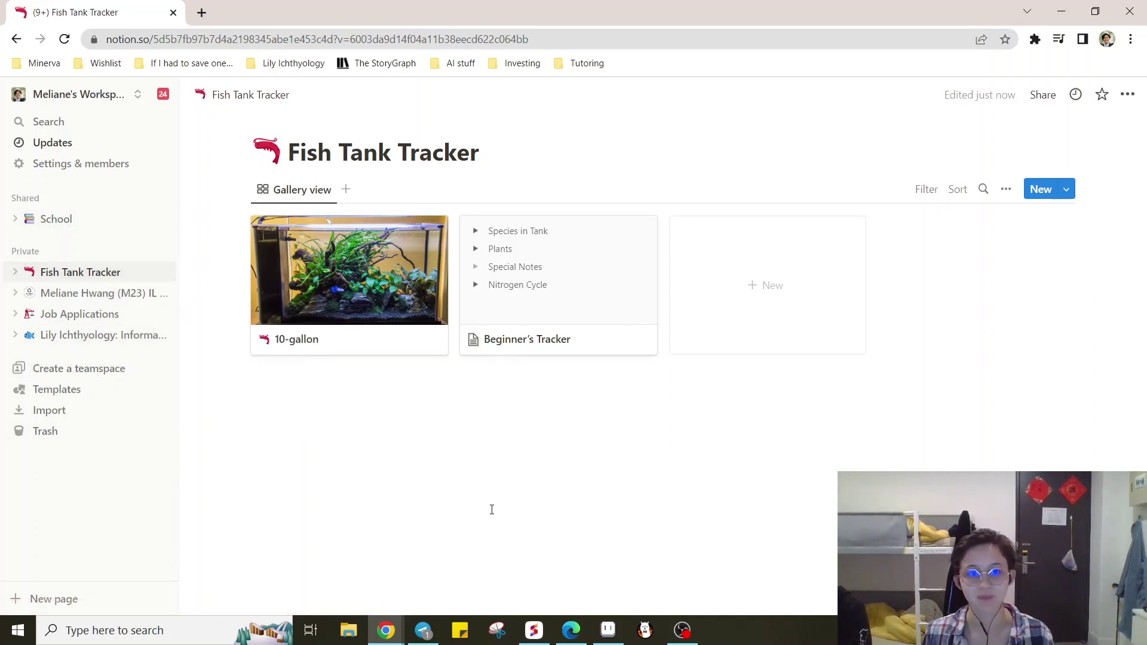
Step: Open the 10-gallon tank entry from the gallery and scroll through its content
left_click(408, 307)
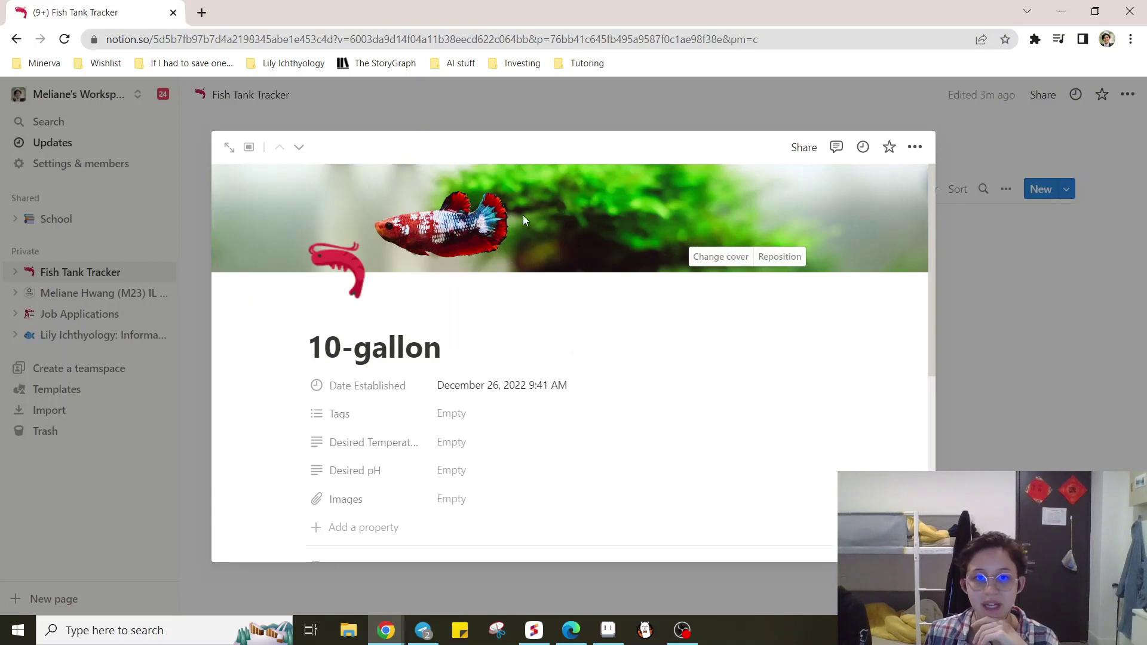
scroll(382, 299, "down", 4)
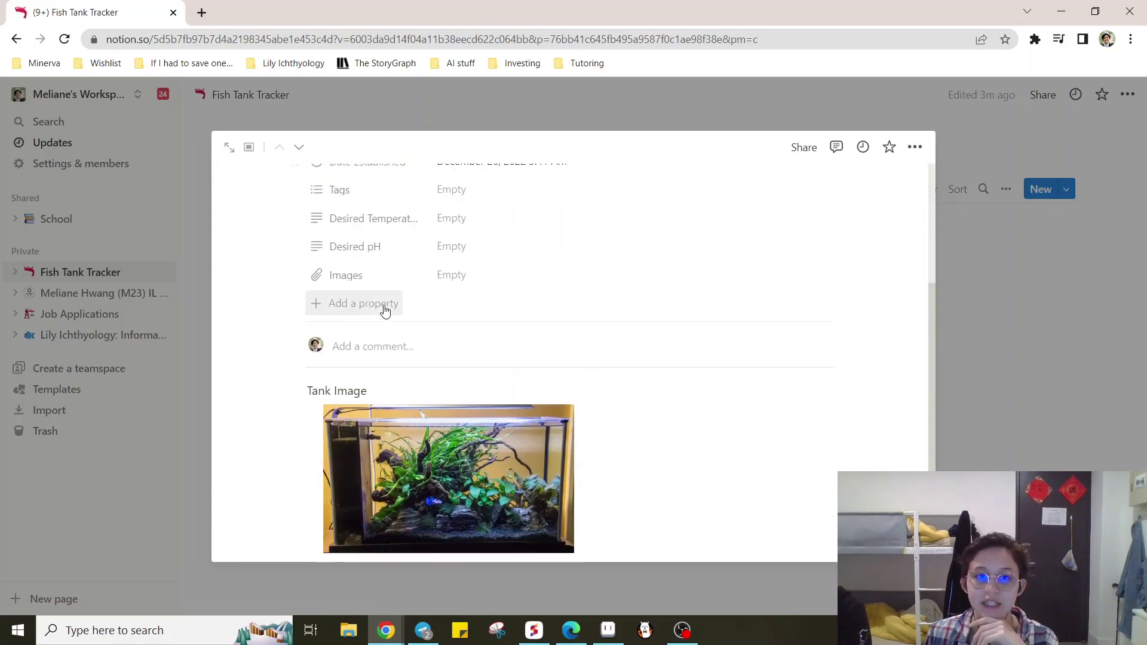
scroll(384, 317, "up", 4)
scroll(384, 323, "down", 1)
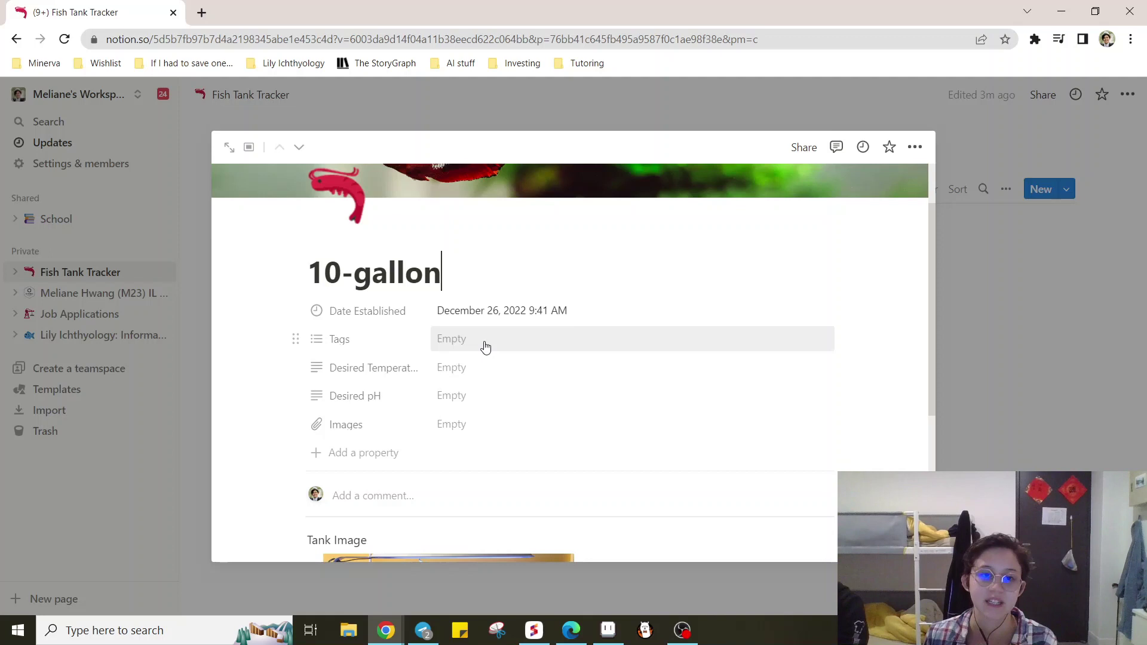
scroll(484, 345, "down", 1)
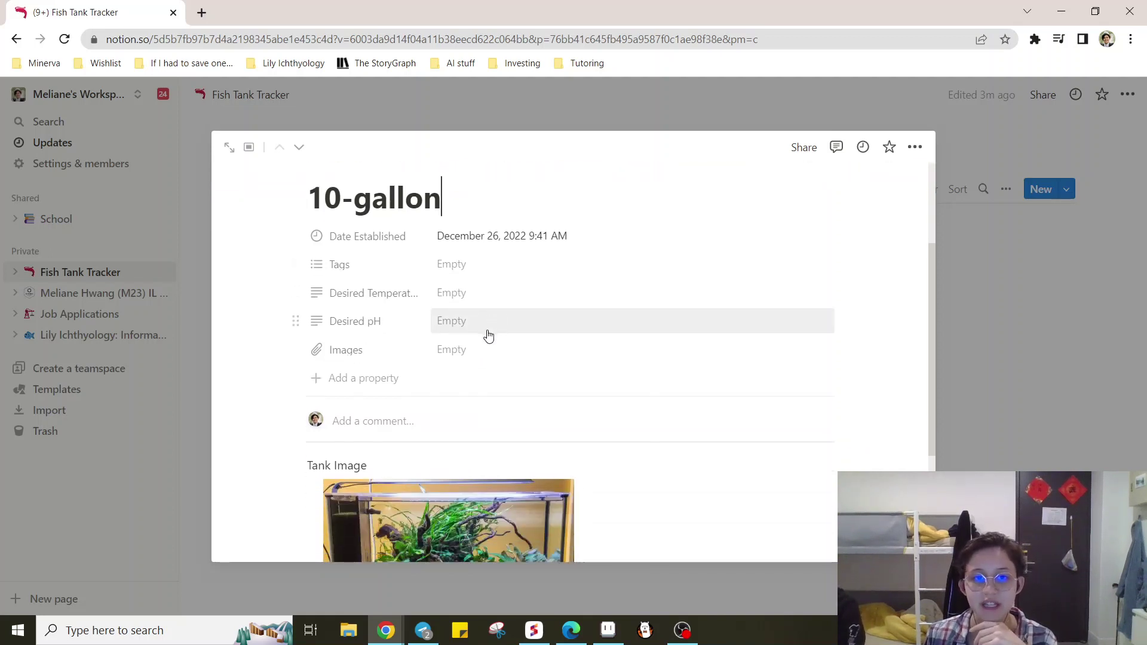
scroll(483, 362, "down", 1)
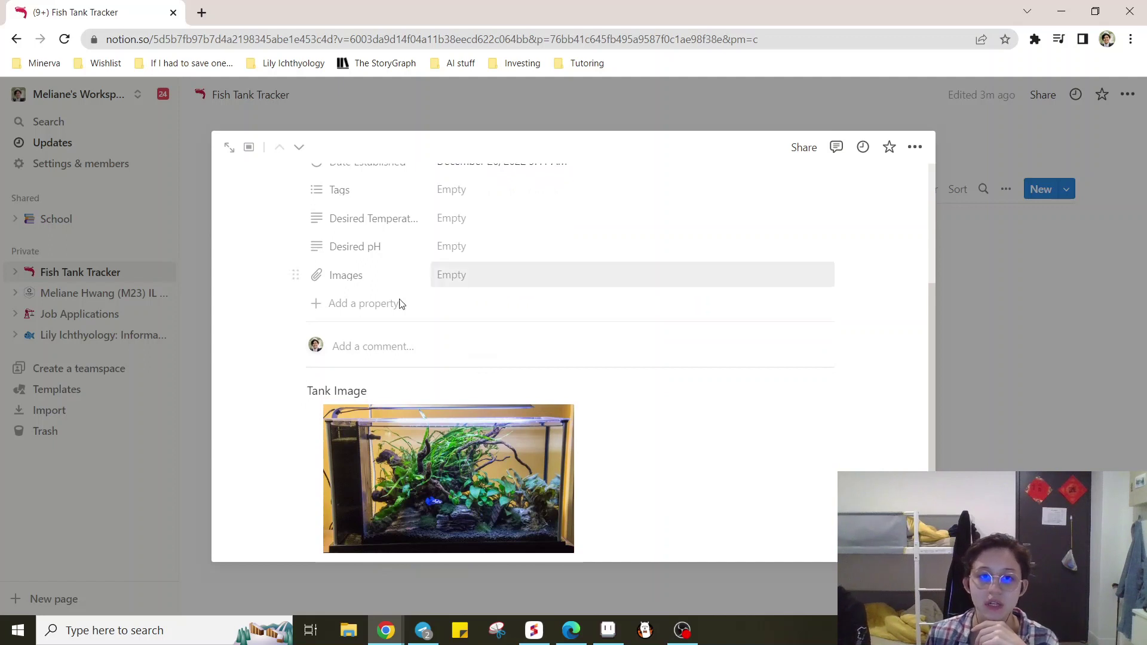
scroll(455, 284, "down", 2)
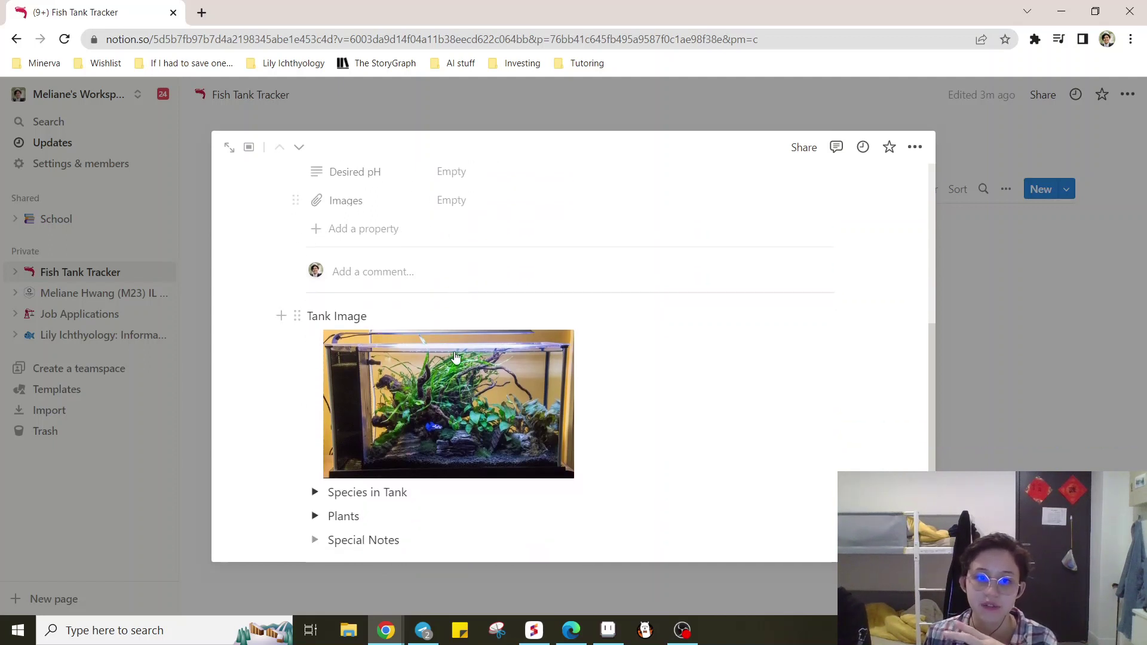
left_click_drag(376, 267, 309, 267)
left_click(310, 266)
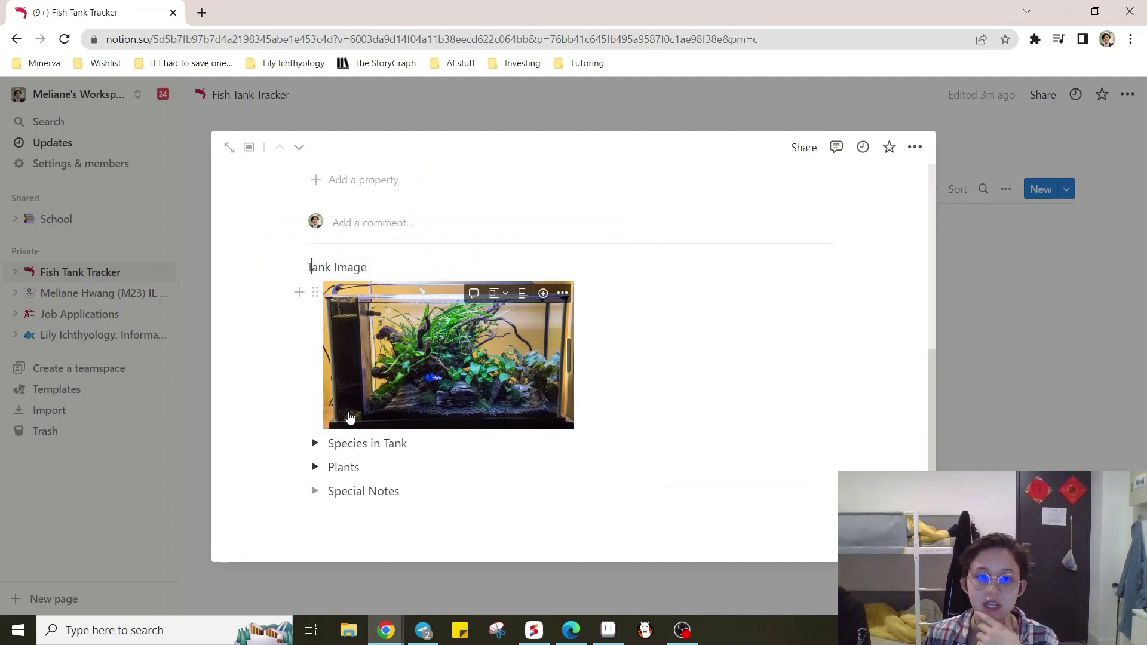
Step: Expand Species in Tank, Plants and Special Notes on the 10-gallon page
left_click(314, 443)
scroll(315, 442, "down", 2)
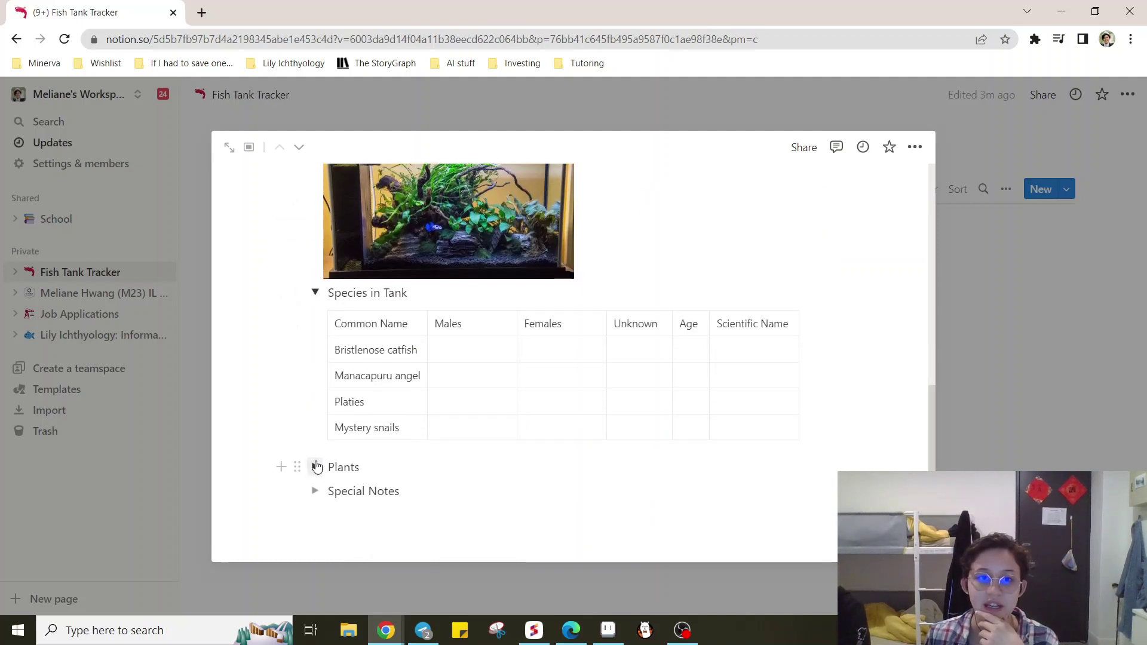
left_click(315, 466)
scroll(379, 345, "down", 2)
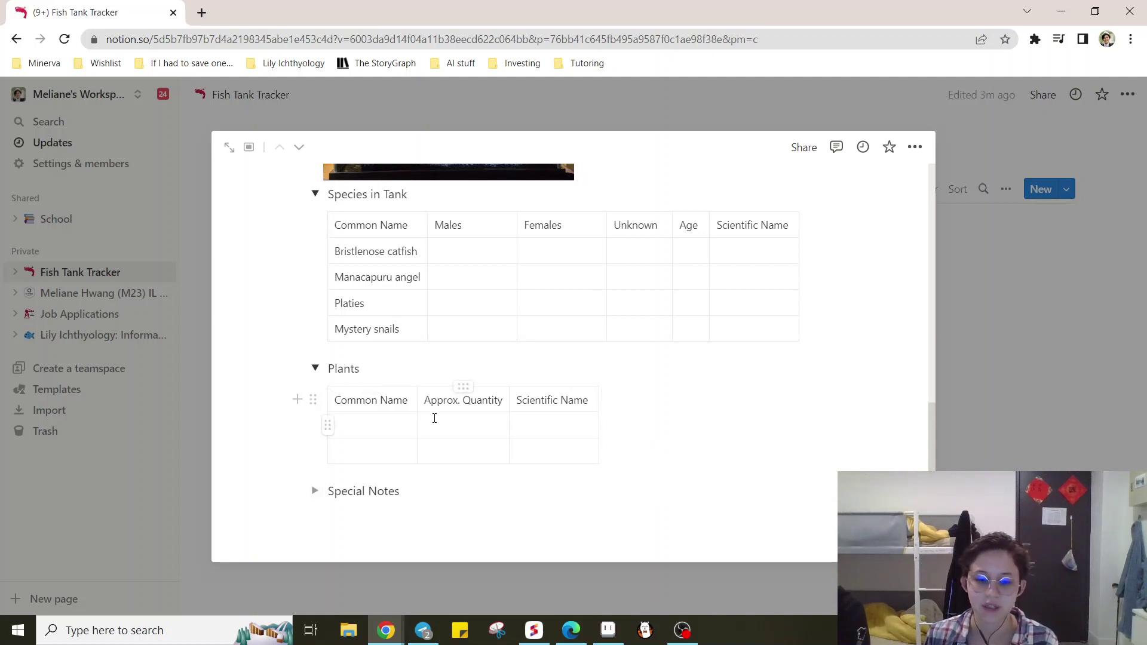
left_click(315, 491)
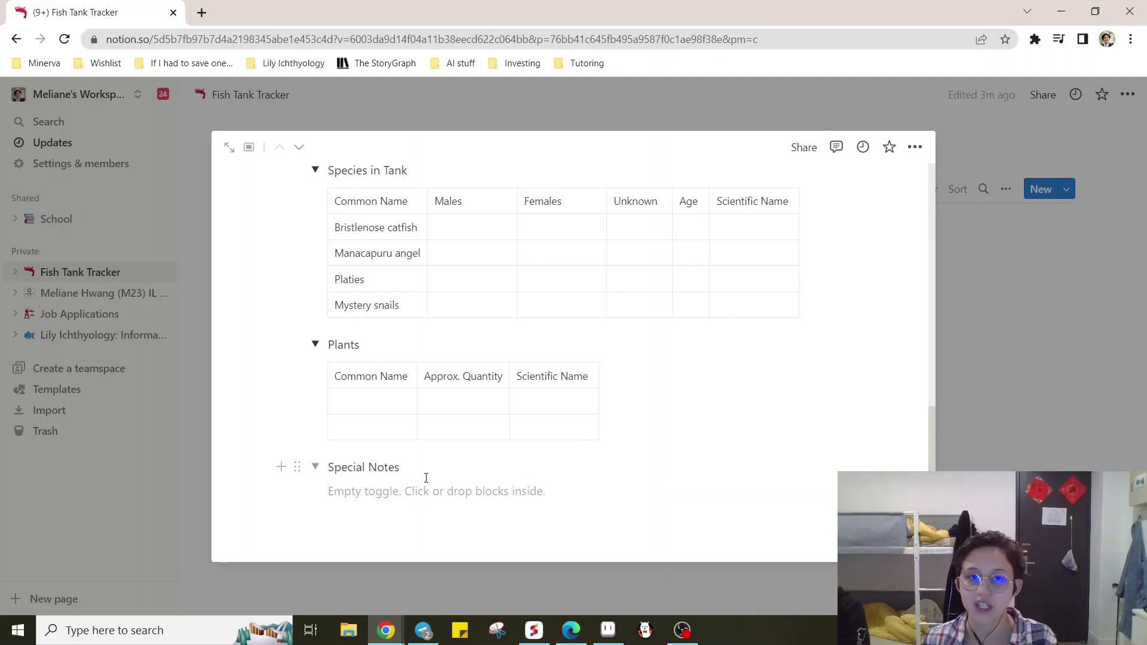
scroll(426, 471, "up", 3)
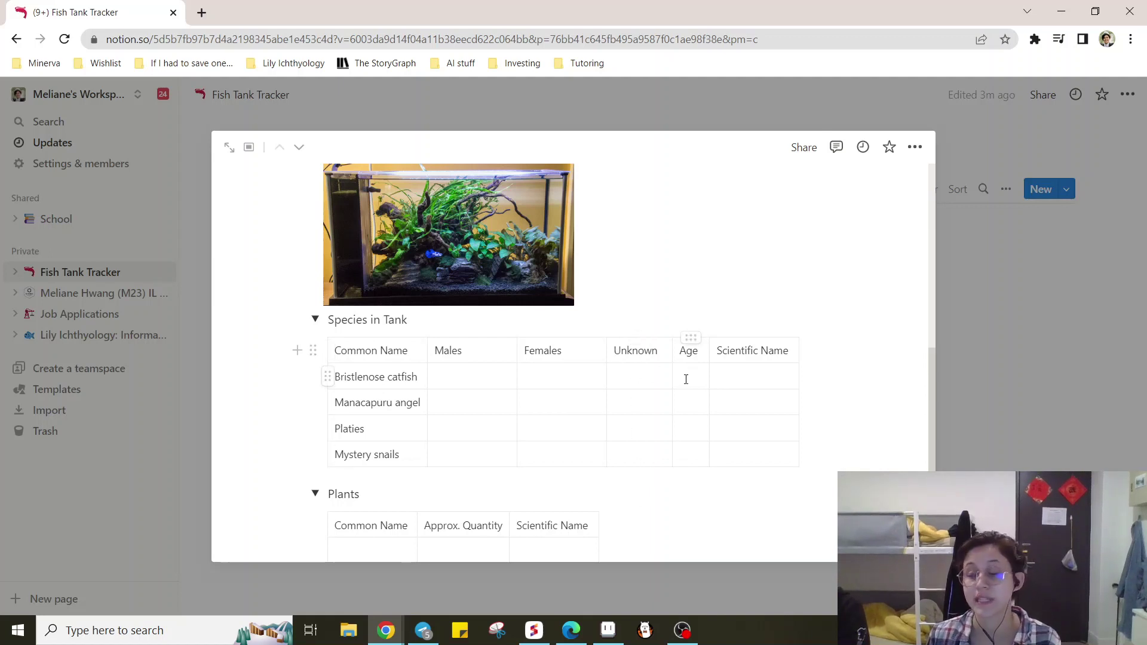
scroll(608, 377, "up", 5)
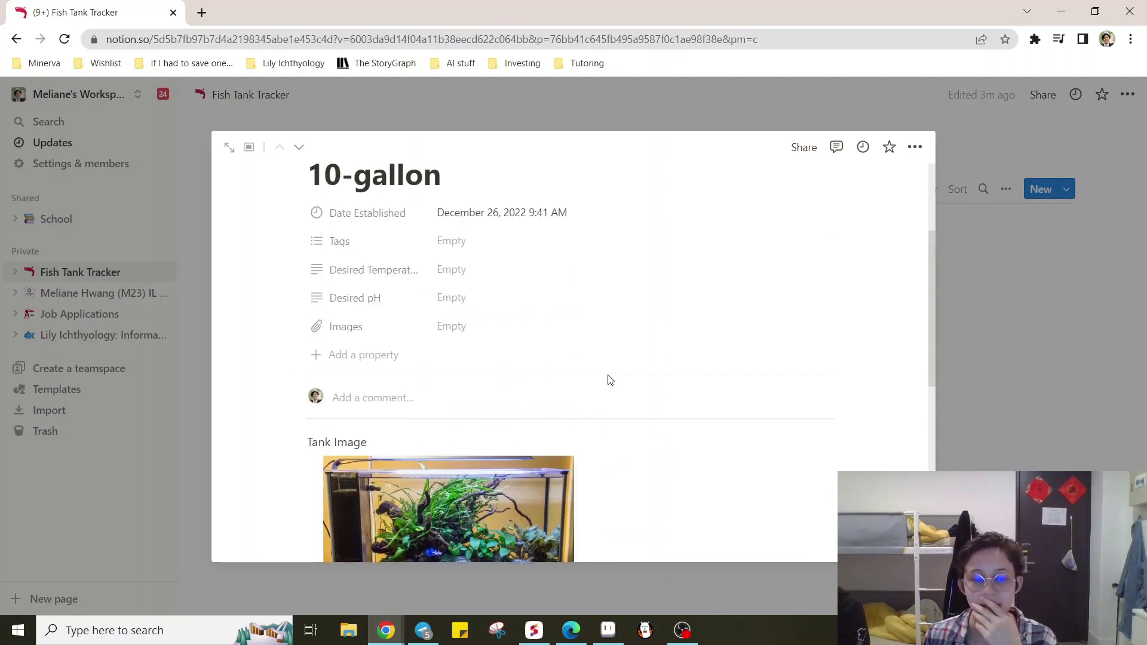
scroll(608, 380, "down", 3)
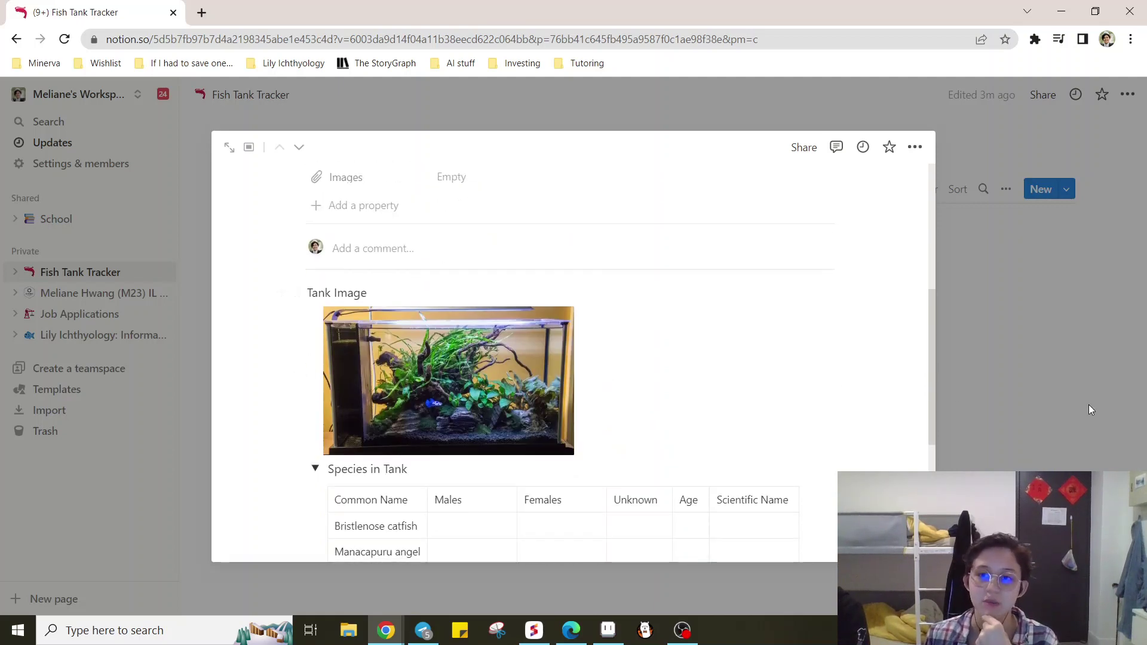
Step: Open Beginner's Tracker, collapse Species in Tank and Plants, and expand Nitrogen Cycle
left_click(1087, 406)
left_click(597, 350)
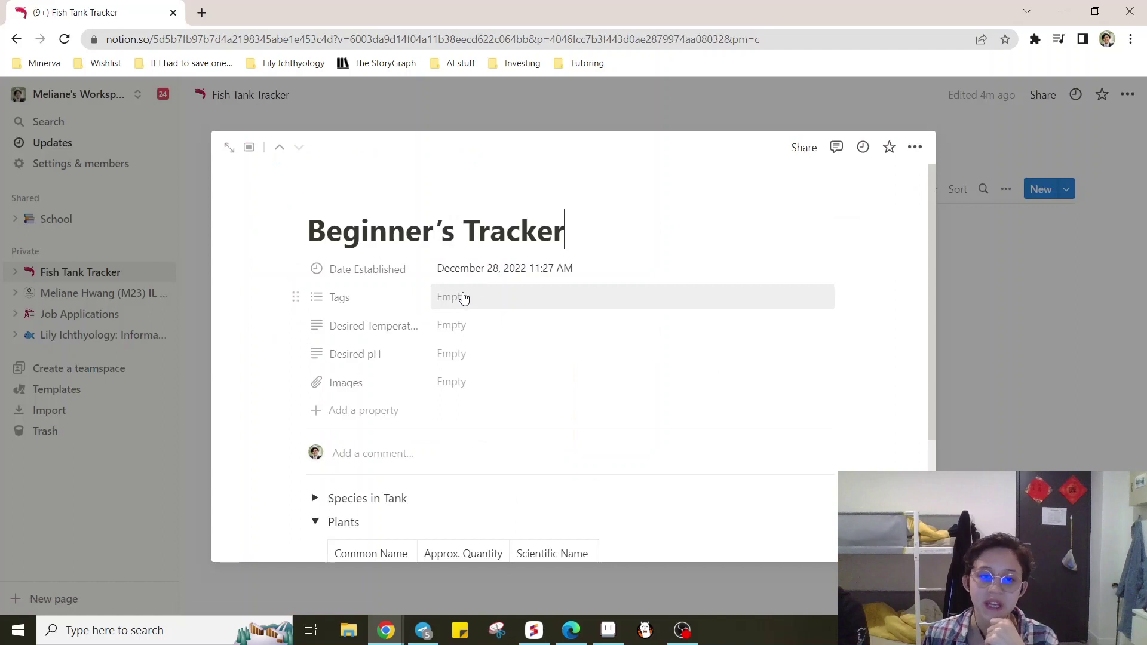
scroll(443, 307, "down", 3)
left_click(315, 320)
scroll(358, 316, "down", 1)
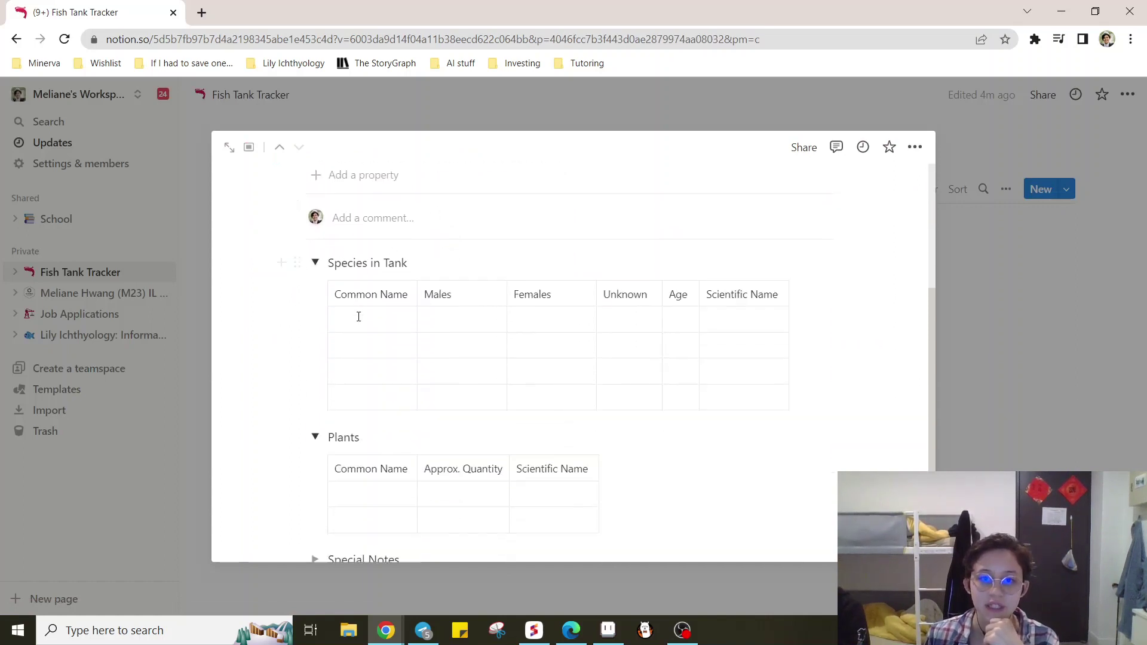
left_click(316, 246)
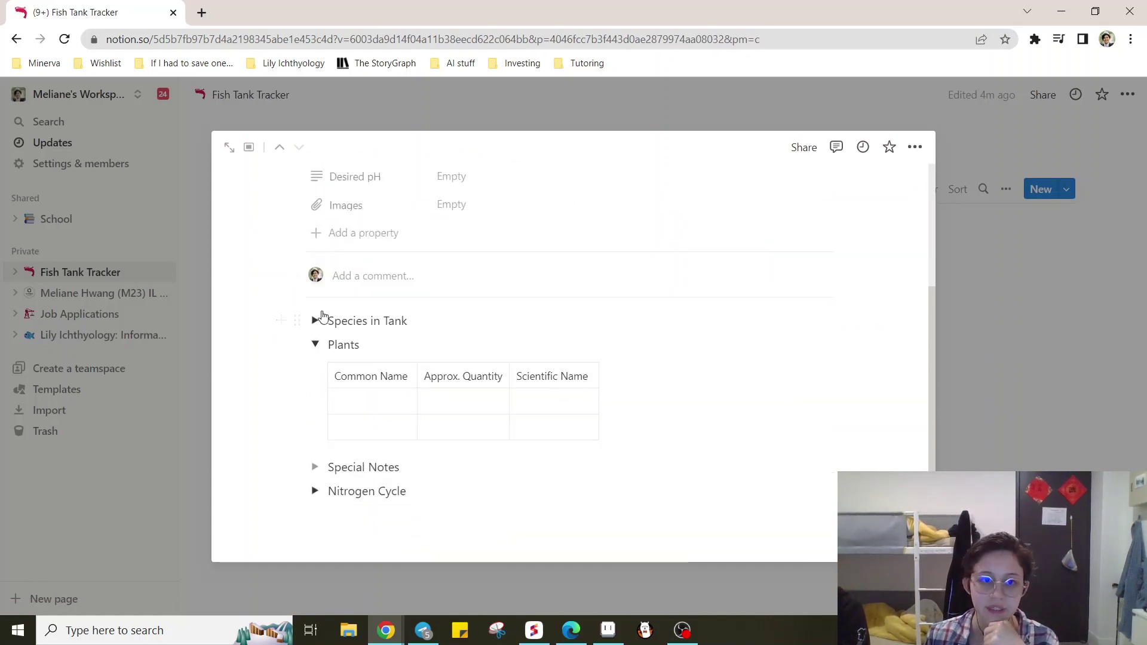
left_click(314, 345)
left_click(315, 463)
scroll(382, 419, "down", 1)
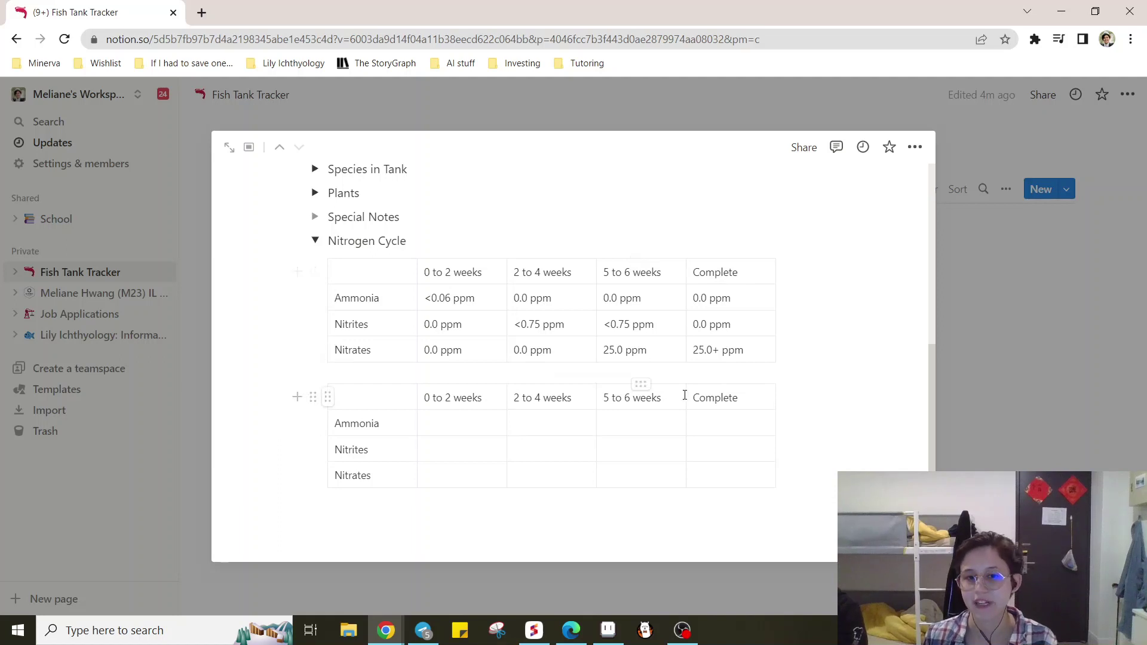
Step: Inspect the Nitrogen Cycle reading cells, including the Nitrites Complete reading
left_click(484, 421)
left_click(464, 474)
left_click(516, 423)
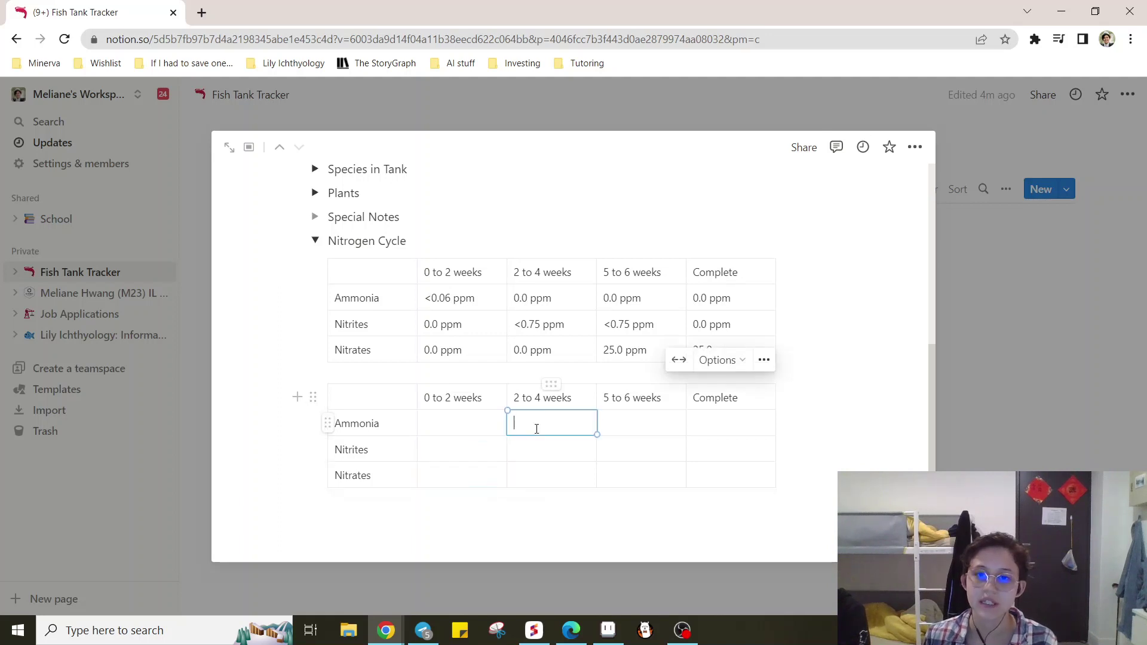
left_click(715, 313)
left_click(818, 445)
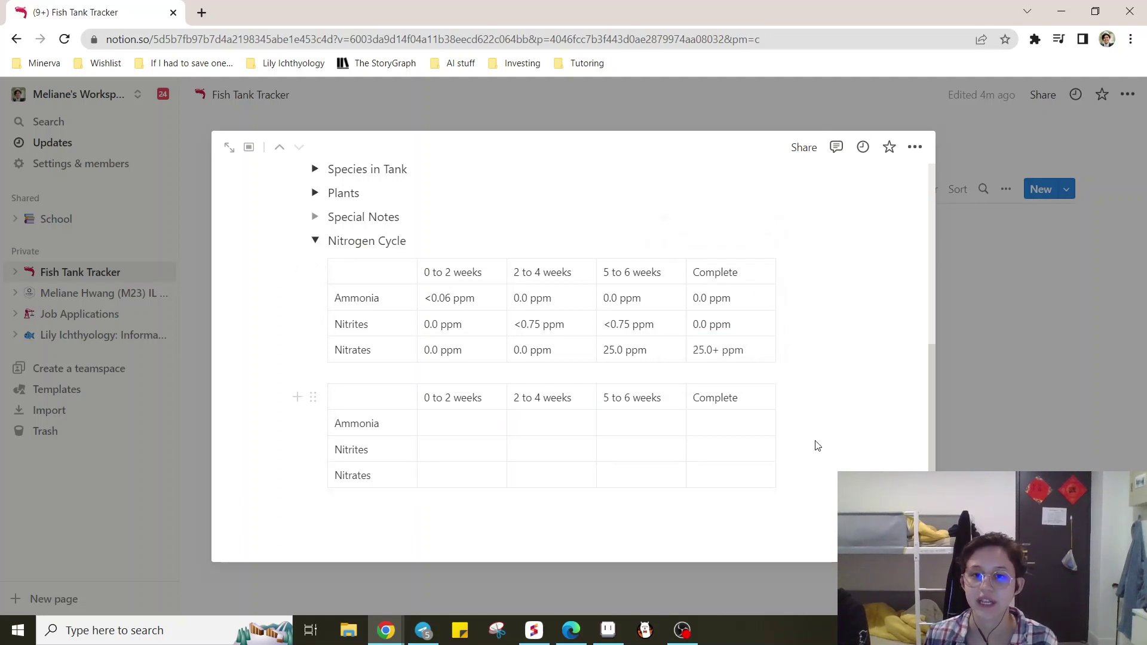
scroll(540, 477, "up", 5)
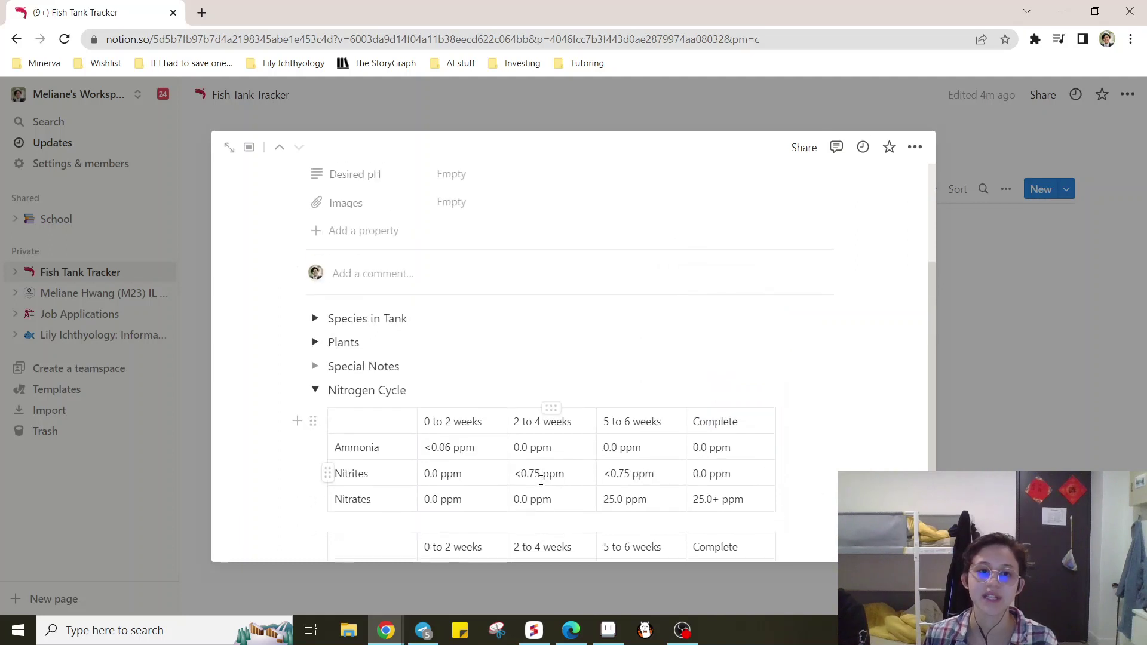
scroll(561, 416, "down", 5)
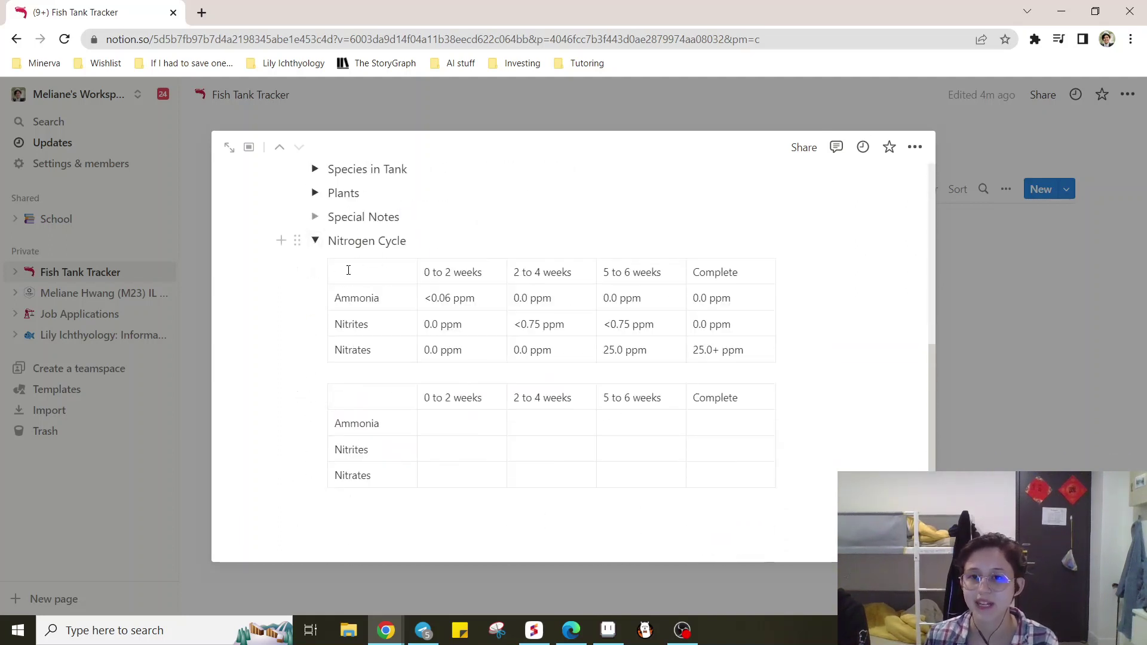
Step: Create a new tracker page in the gallery titled '20 gallon'
left_click(1095, 455)
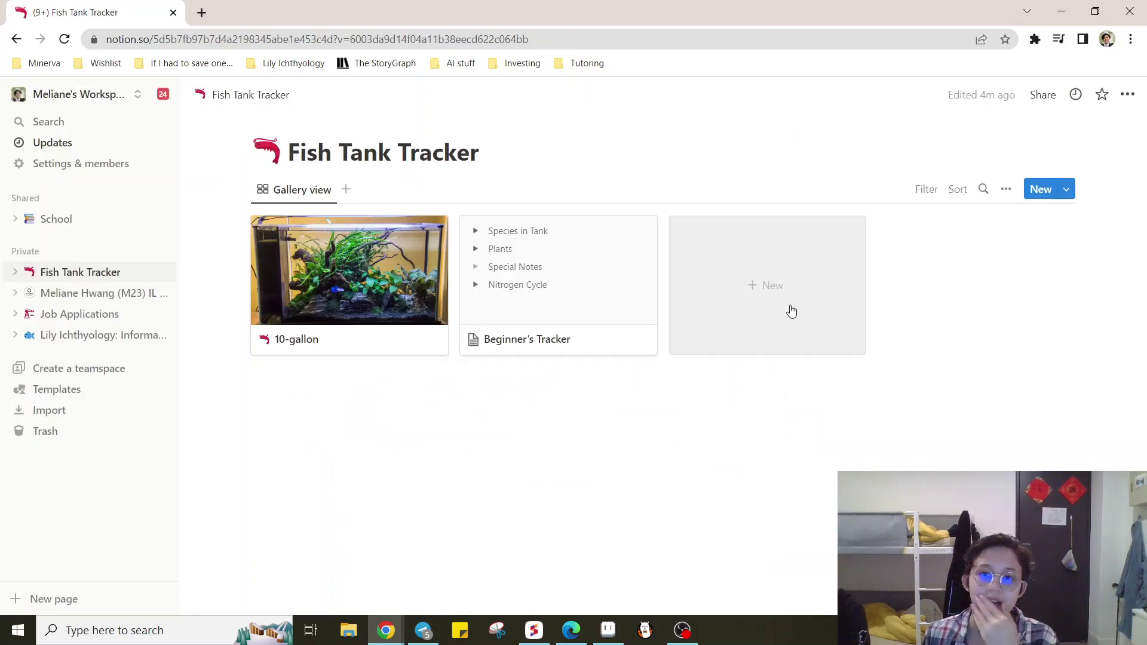
left_click(708, 329)
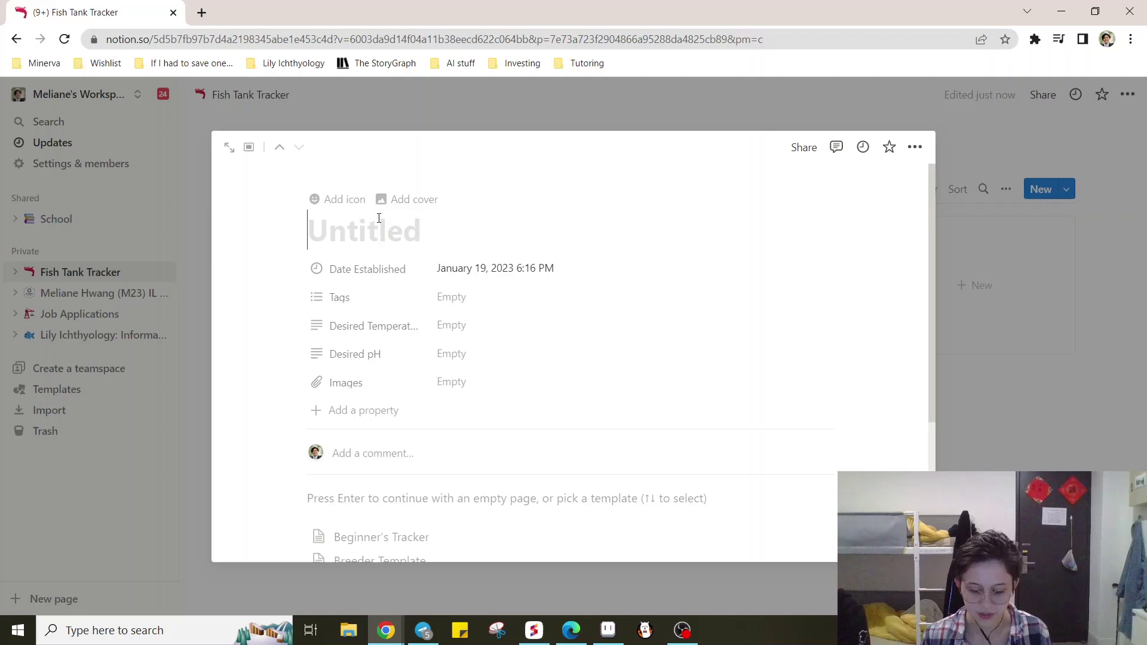
type("20 gallon")
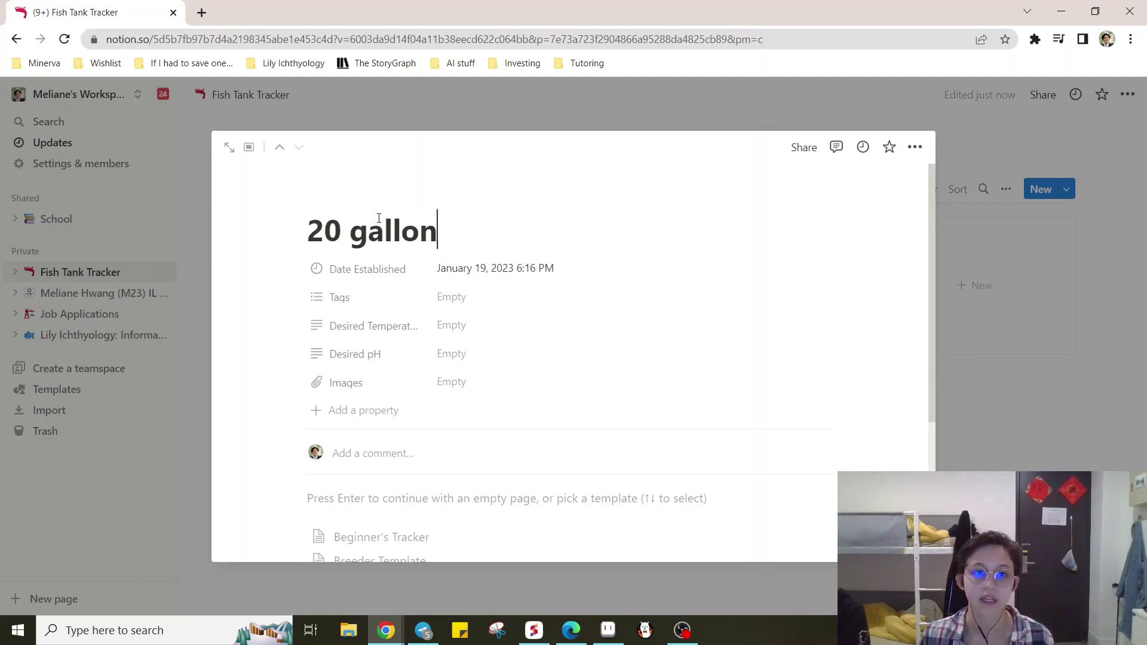
Step: Tag the 20 gallon page as Freshwater and Species-Only
left_click(468, 305)
type("f")
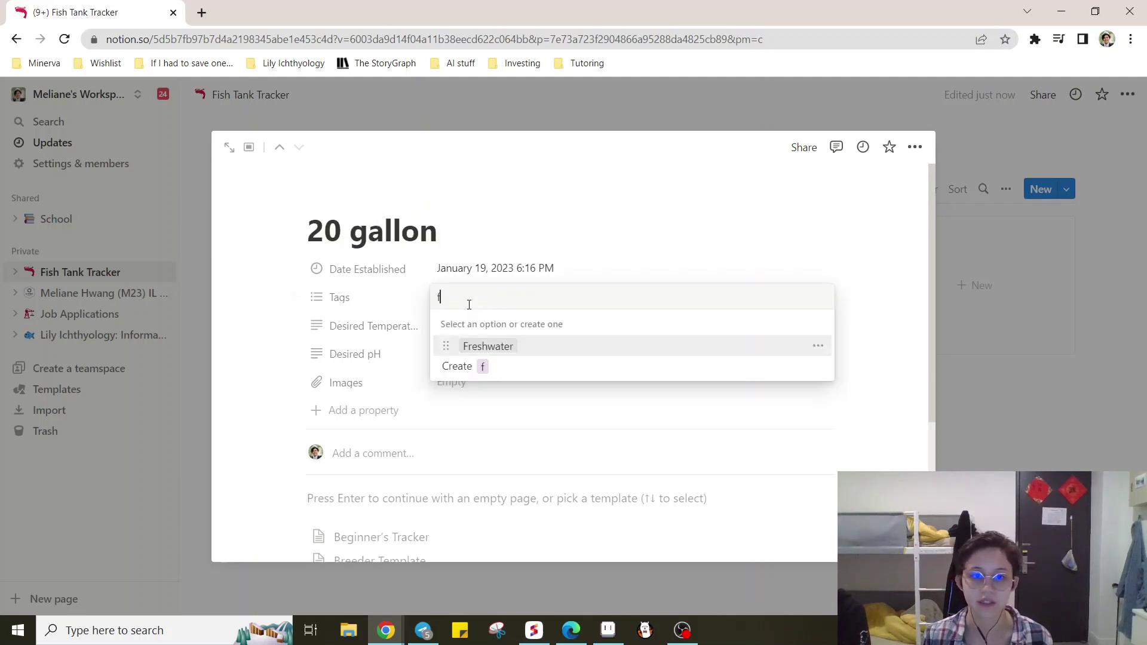
key("BackSpace")
left_click(510, 346)
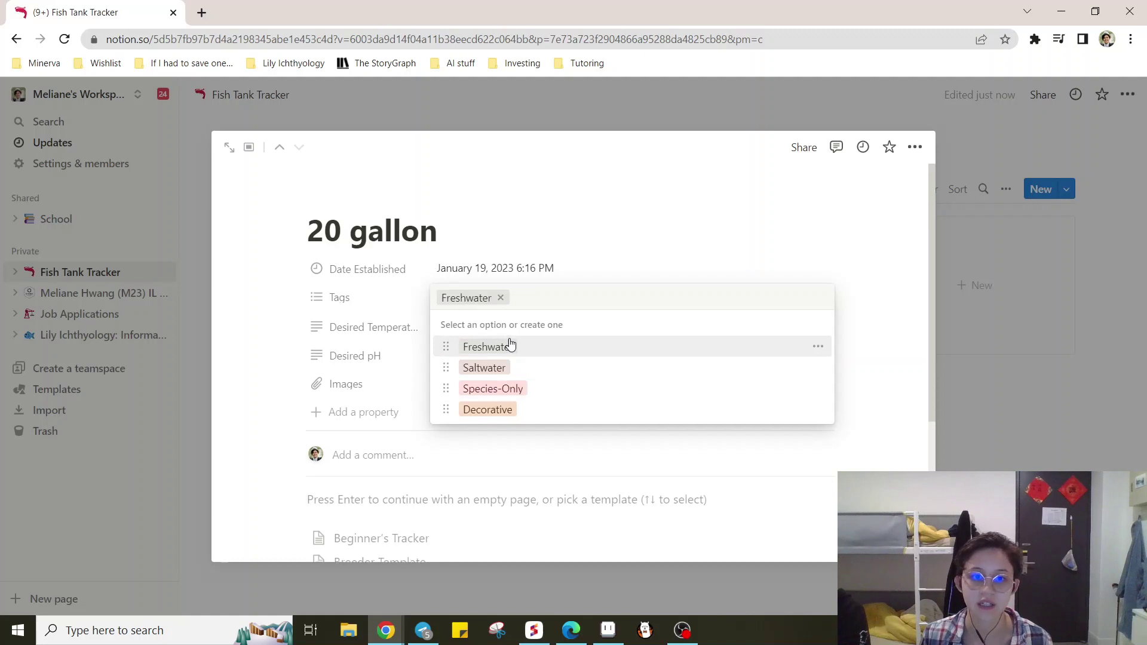
left_click(527, 390)
left_click(767, 265)
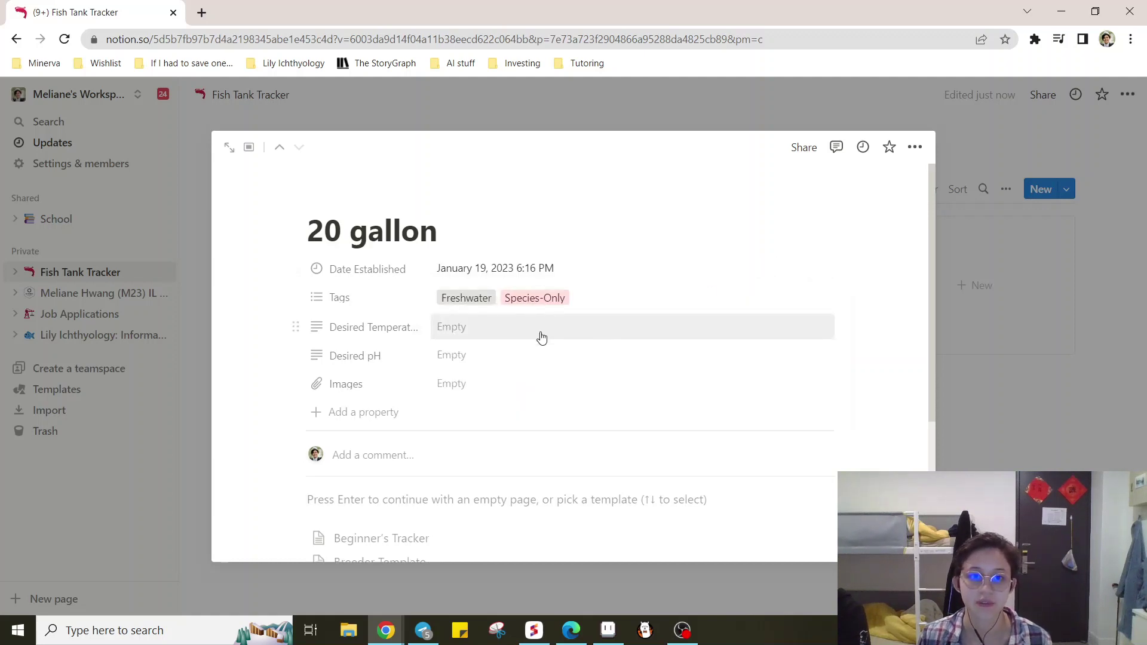
scroll(532, 335, "down", 3)
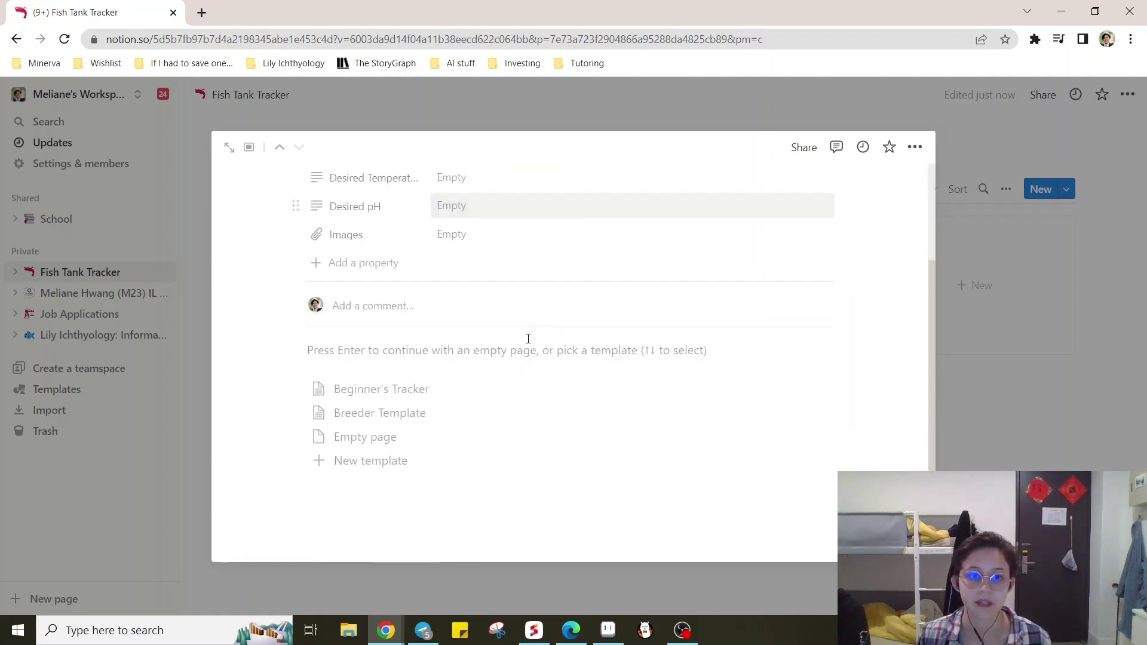
Step: Apply the Breeder Template to 20 gallon and expand its empty Species in Tank table
left_click(421, 416)
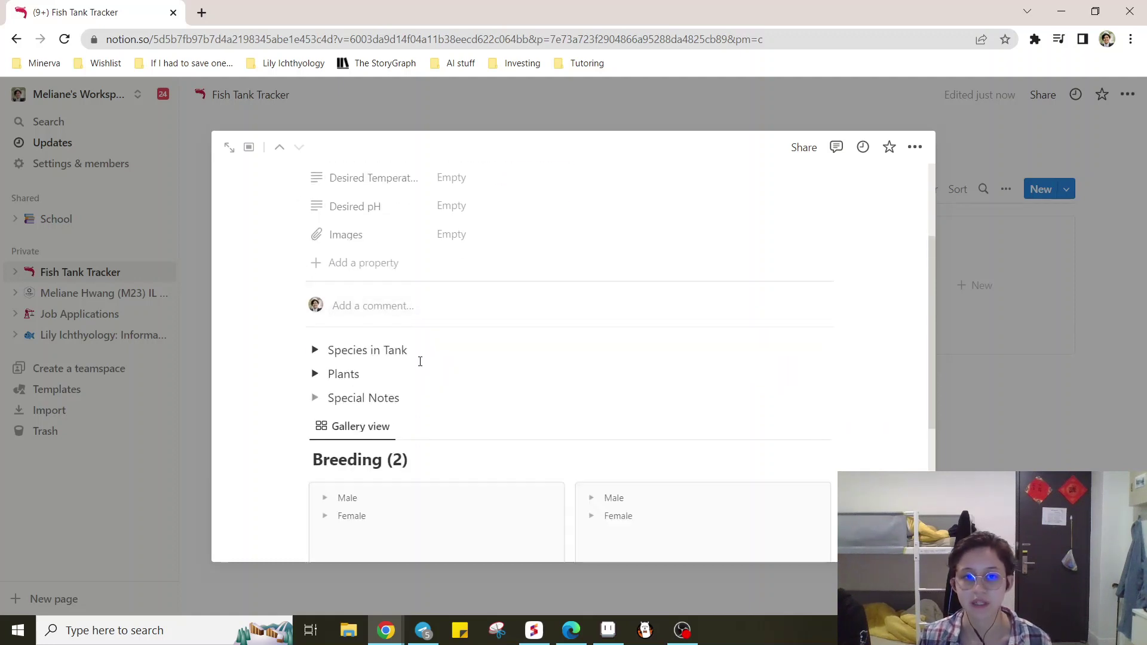
scroll(512, 315, "down", 5)
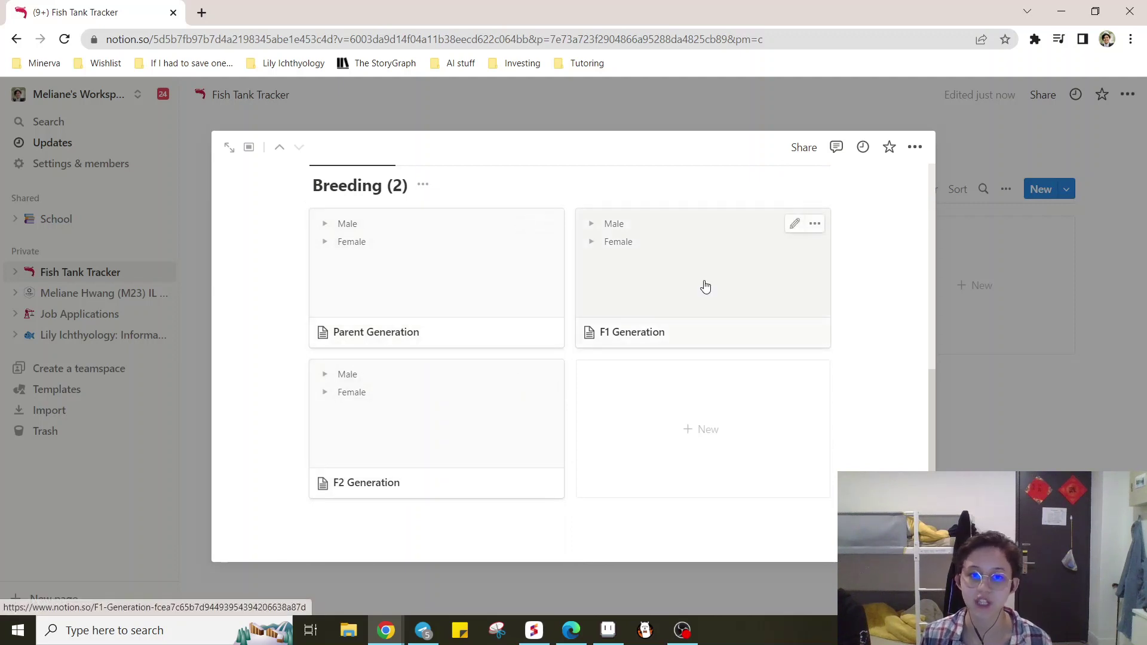
scroll(740, 436, "up", 7)
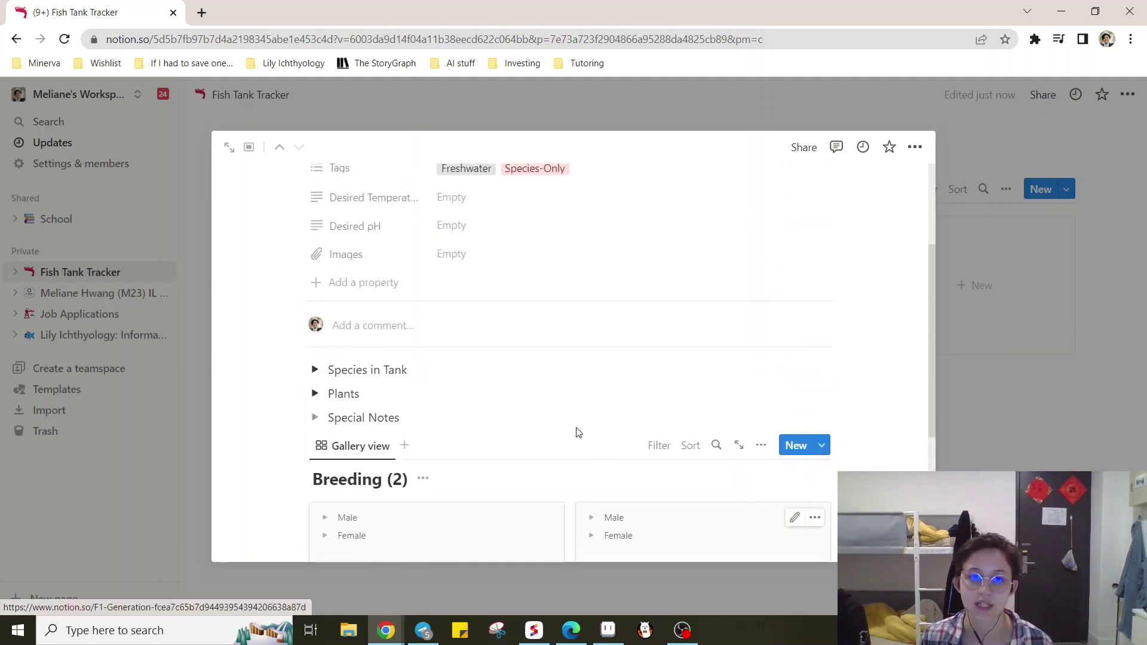
left_click(315, 450)
scroll(436, 378, "down", 3)
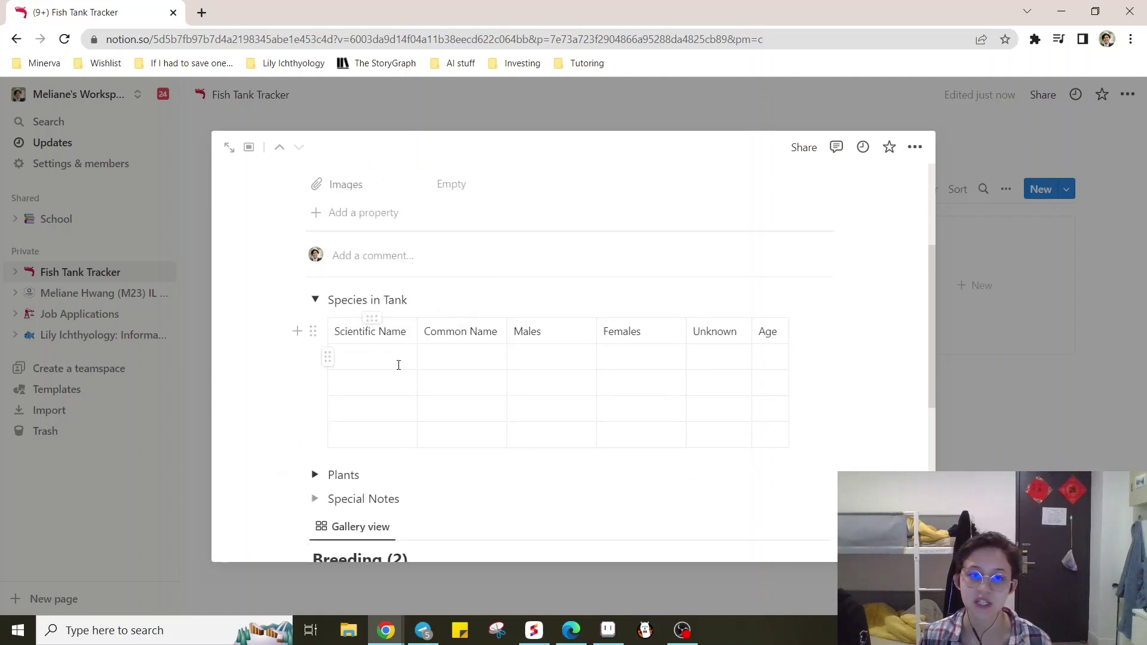
left_click(464, 351)
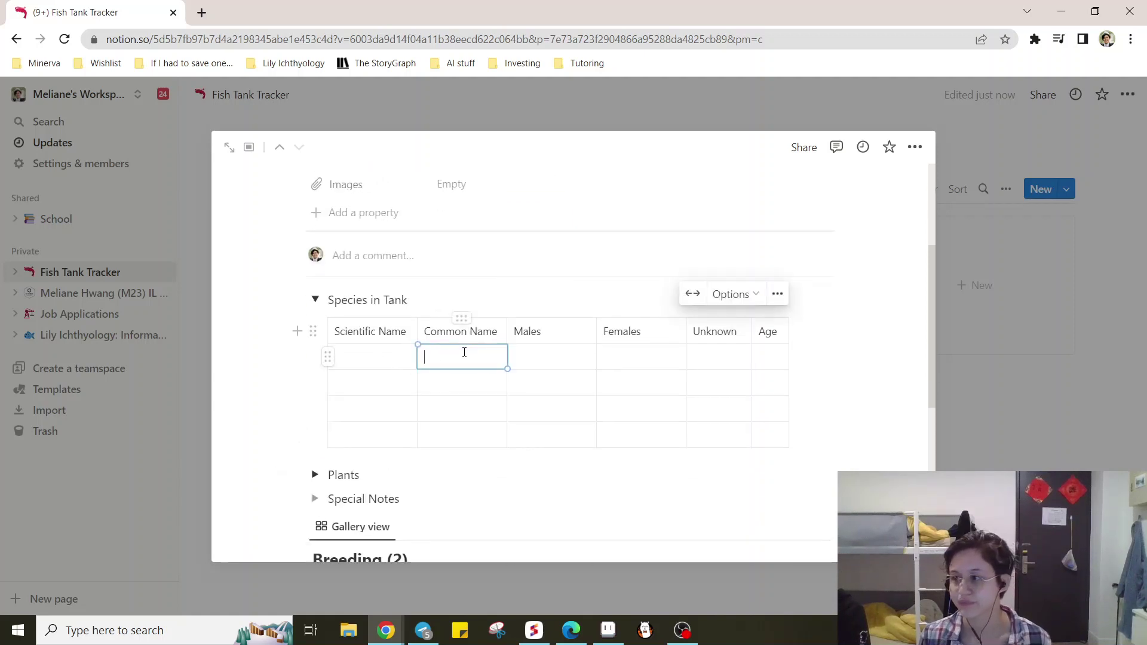
Step: Enter Betta splendens and Betta fish in the first Species in Tank row
left_click(385, 354)
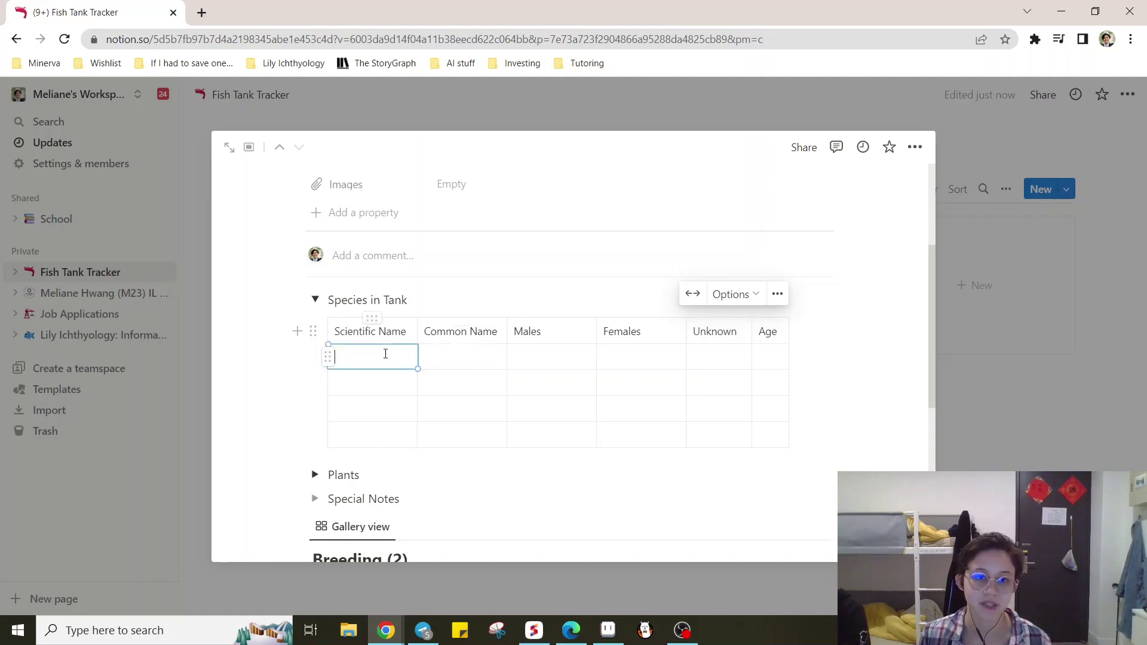
type("Betta splend")
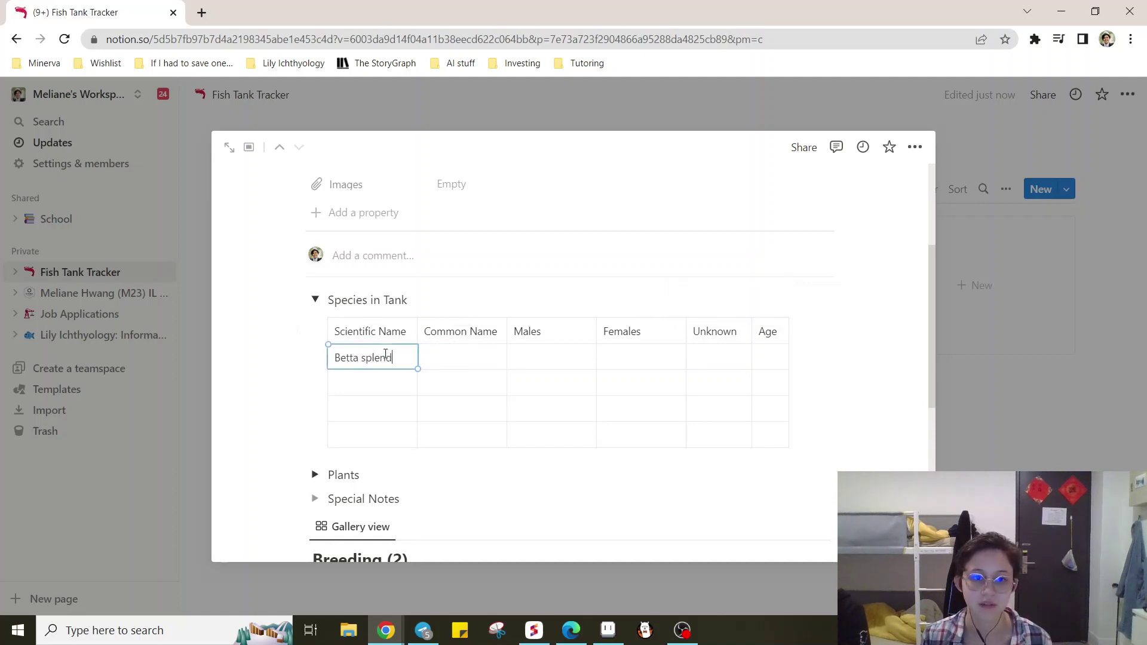
type("ens")
key("Tab")
type("Betta f")
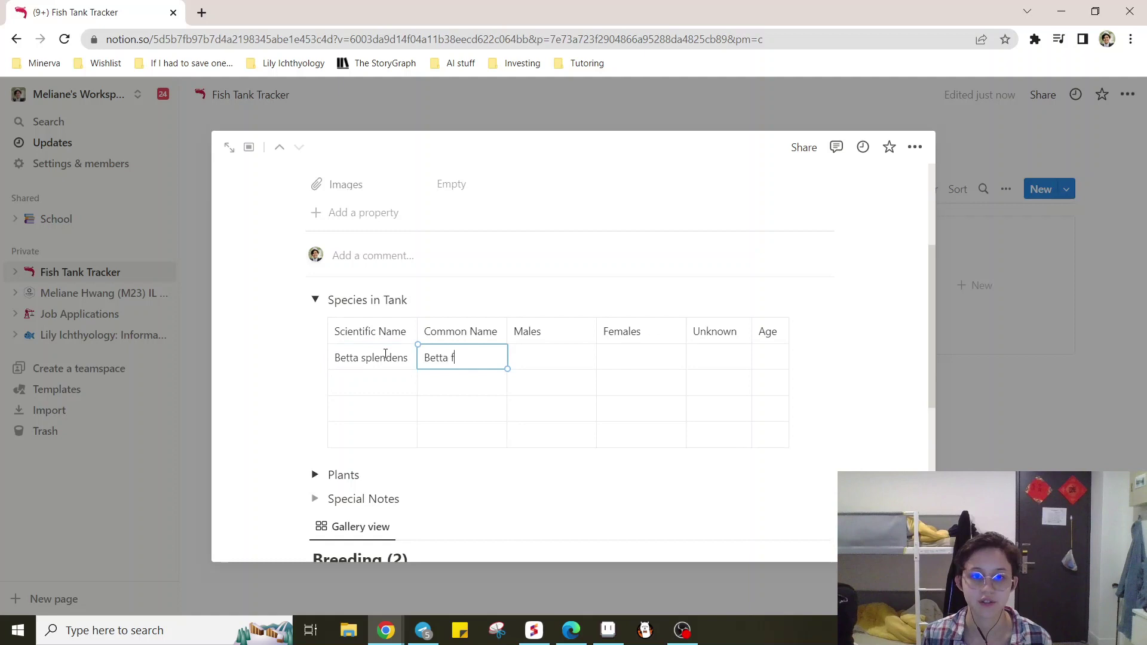
type("ish")
key("Tab")
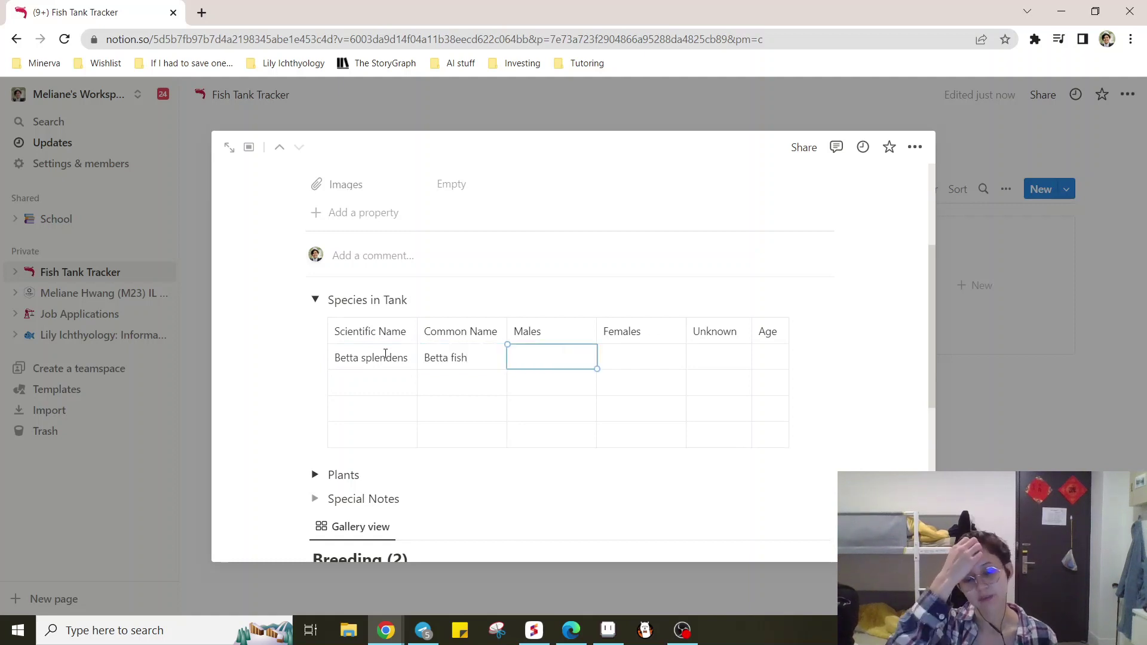
Step: Replace the row with Guppies: 3 males, 9 females, 0 unknown, age 6 months
left_click(385, 354)
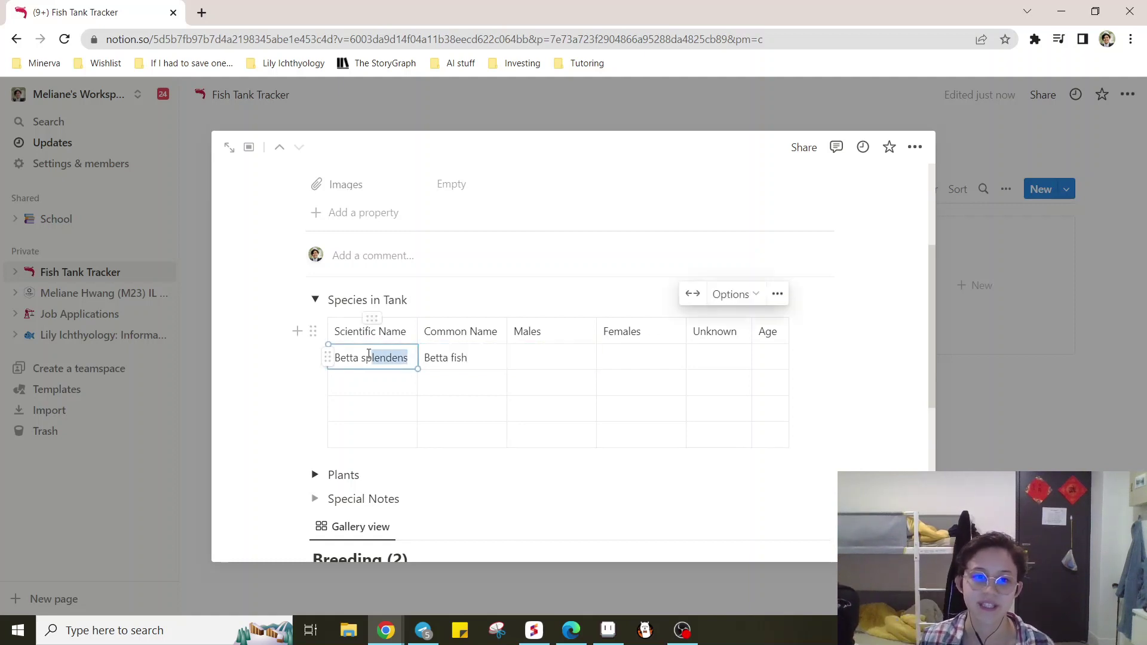
triple_click(333, 358)
key("BackSpace")
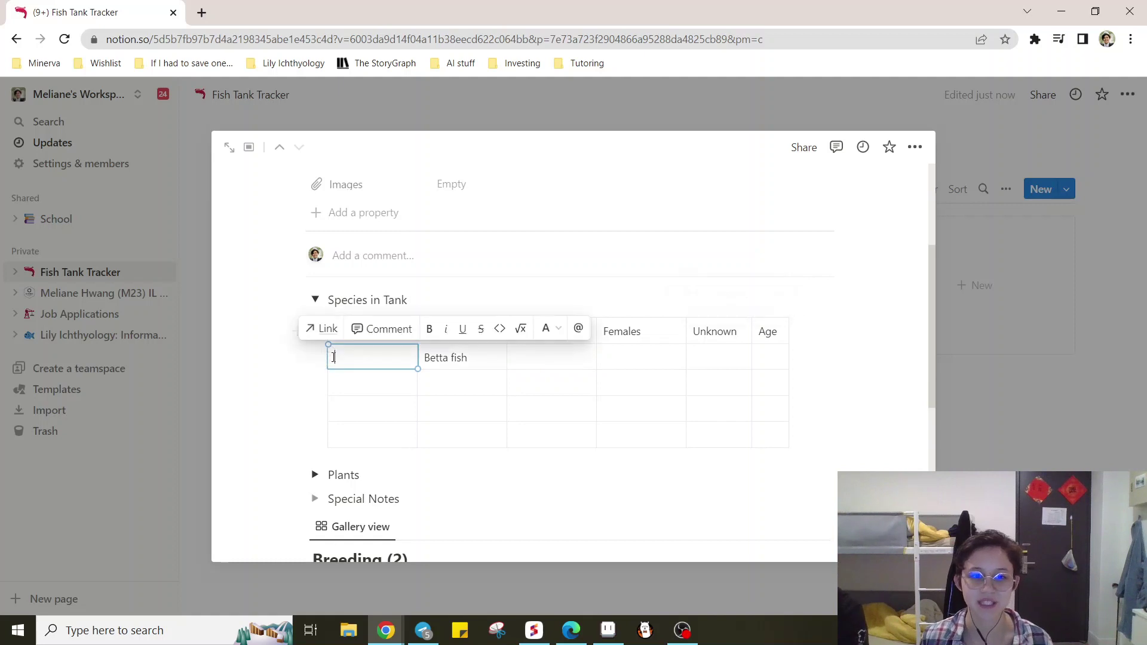
left_click_drag(468, 357, 426, 355)
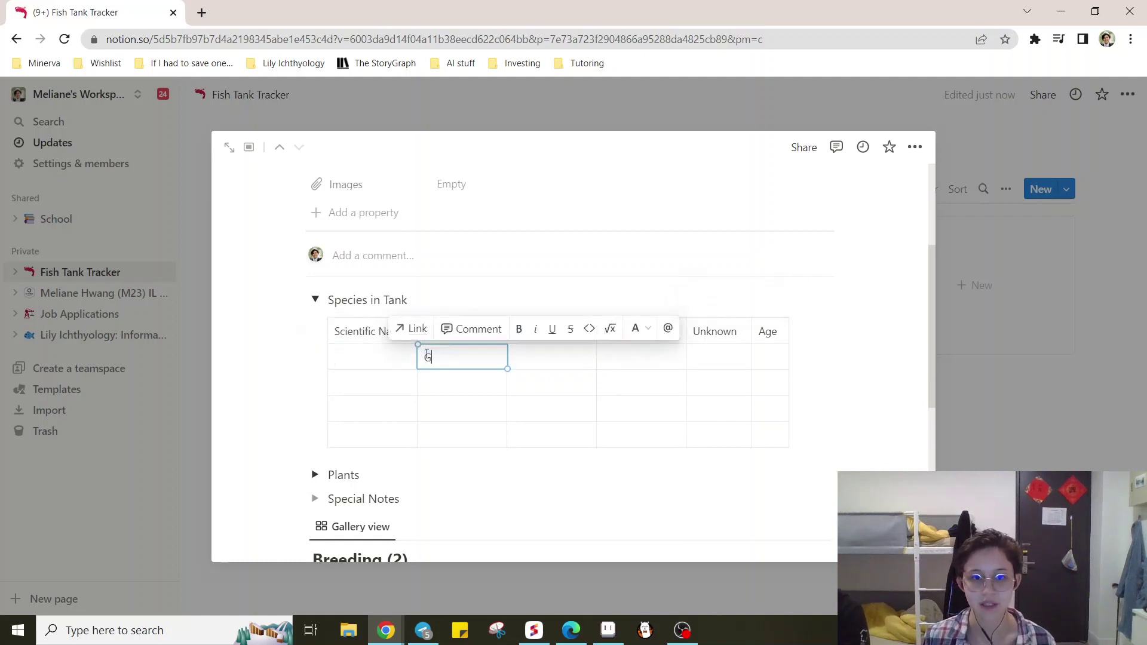
type("Guppies")
key("Tab")
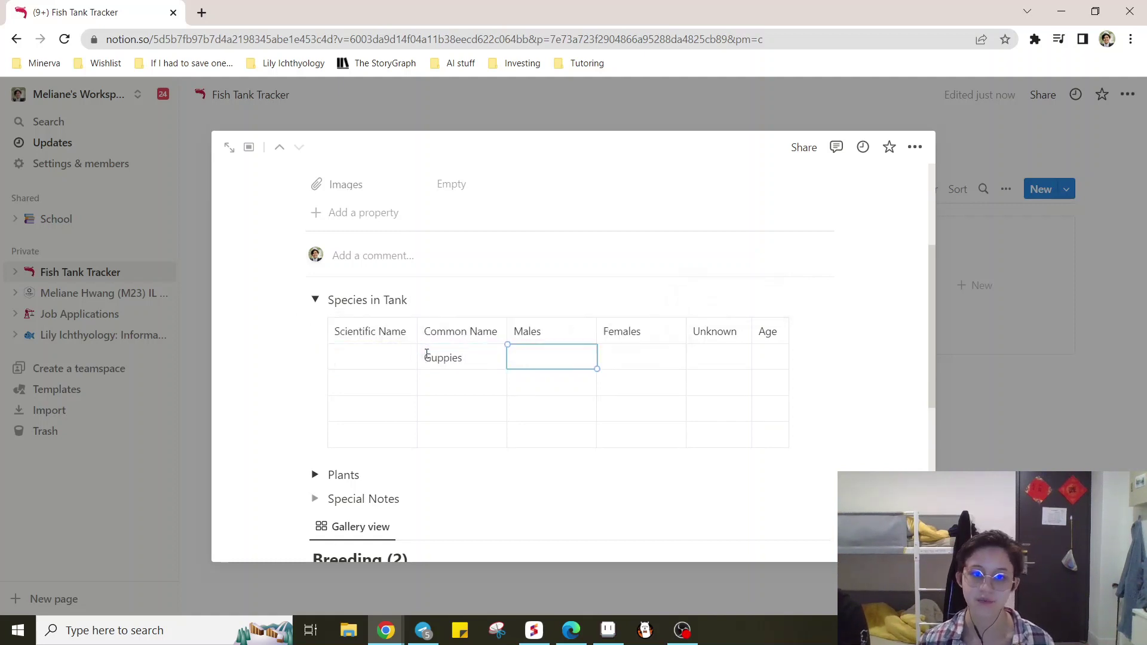
key("Tab")
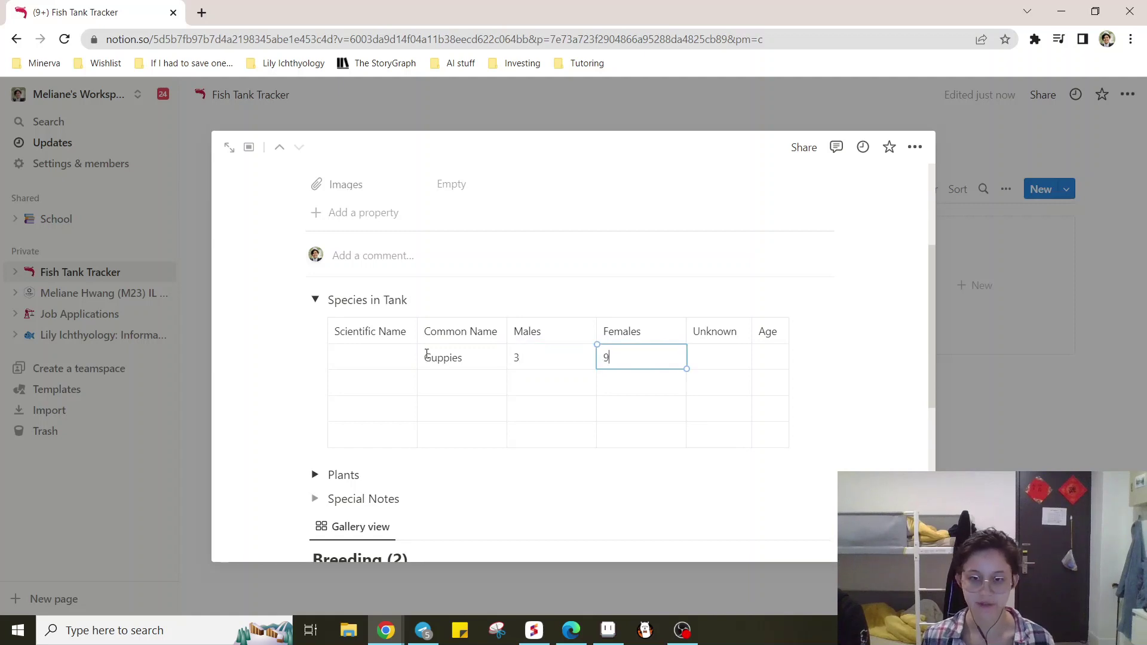
key("Tab")
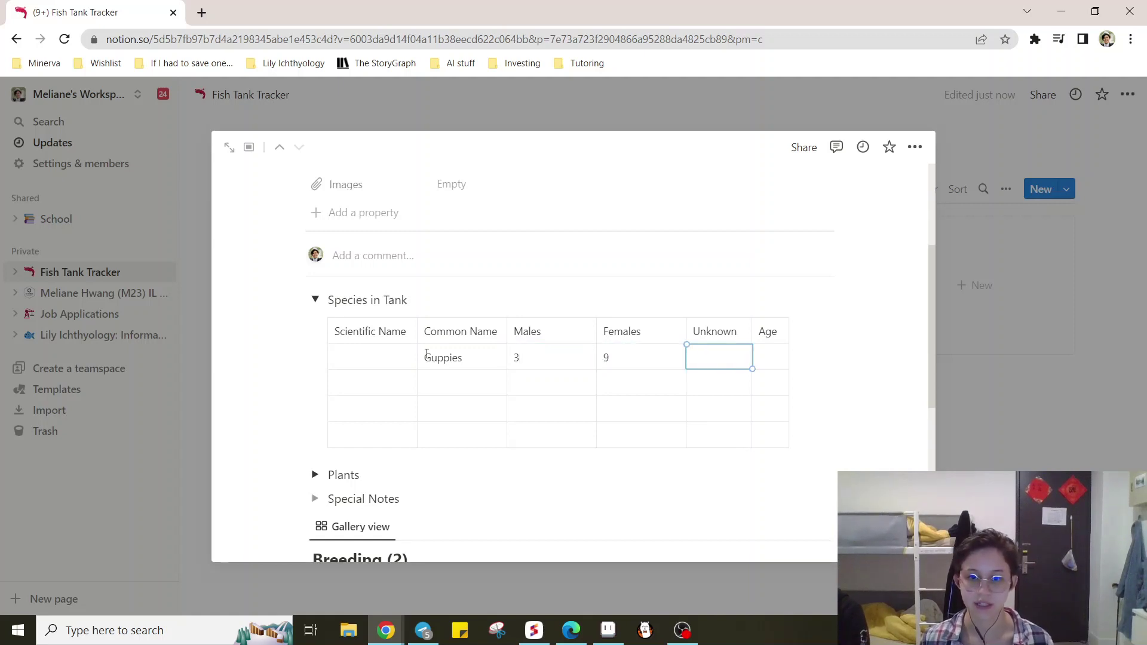
type("0")
key("Tab")
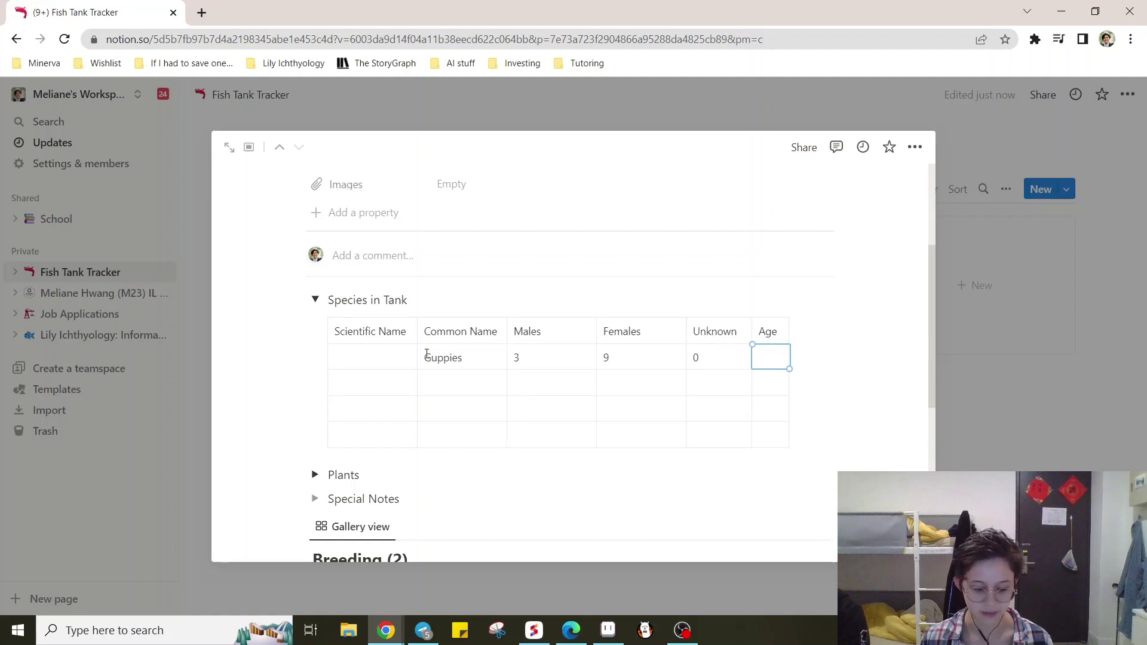
type("6 months")
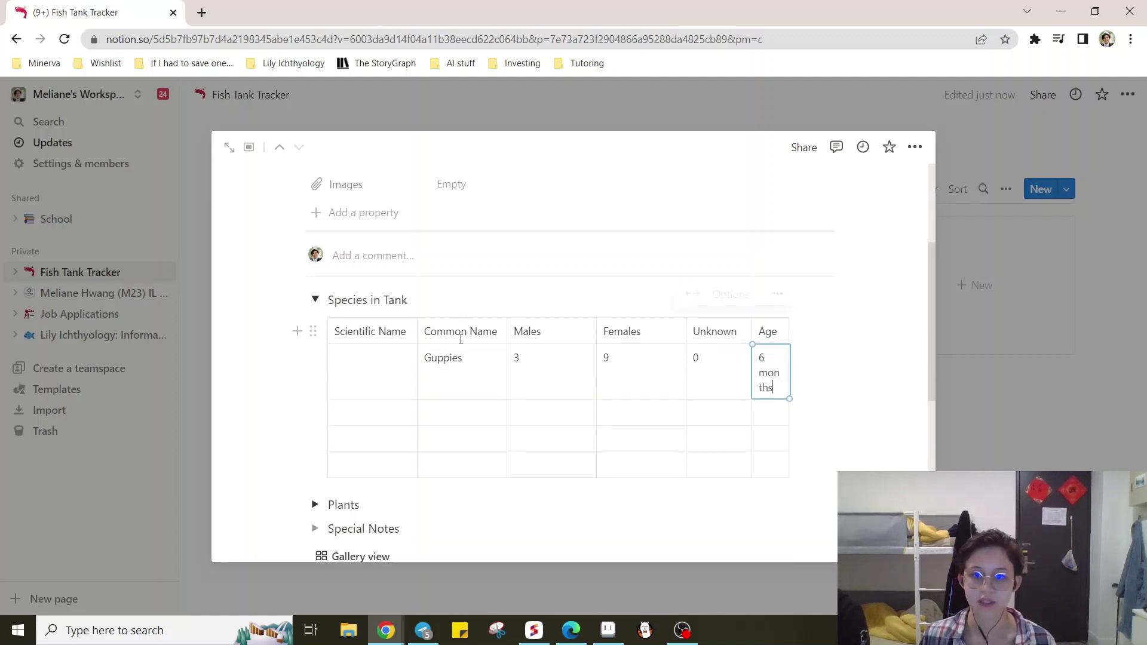
Step: Widen the Age column and delete the Unknown column from the Species in Tank table
mouse_move(789, 328)
left_mouse_down()
mouse_move(813, 328)
mouse_move(739, 315)
mouse_move(773, 314)
left_mouse_up()
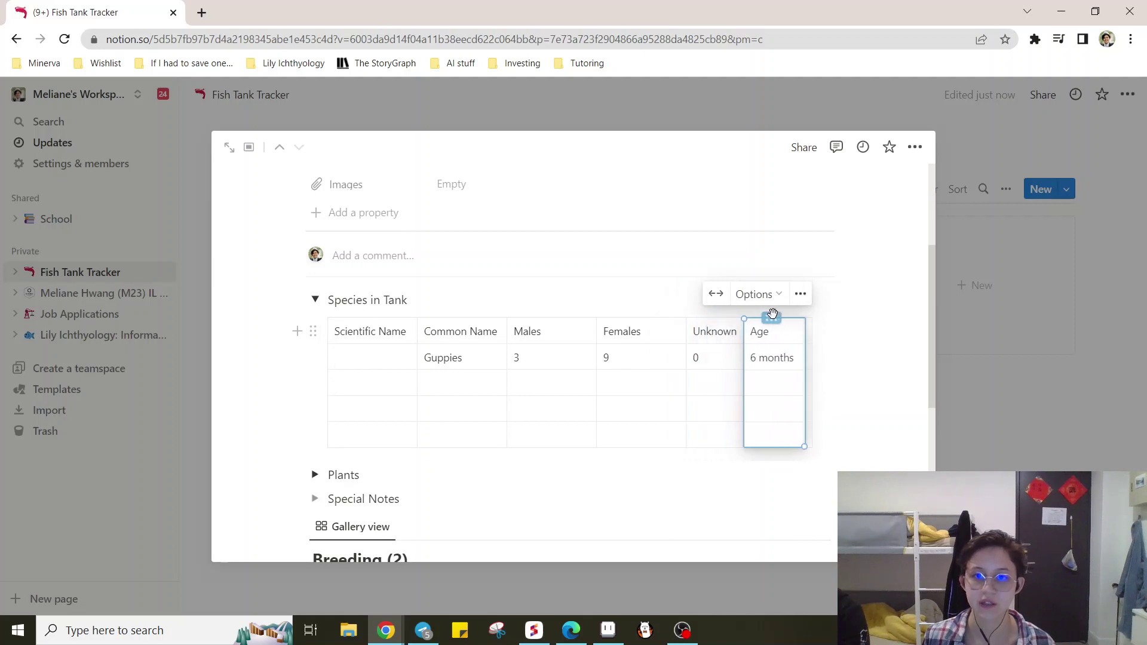
left_click(773, 314)
key("Escape")
left_click(716, 315)
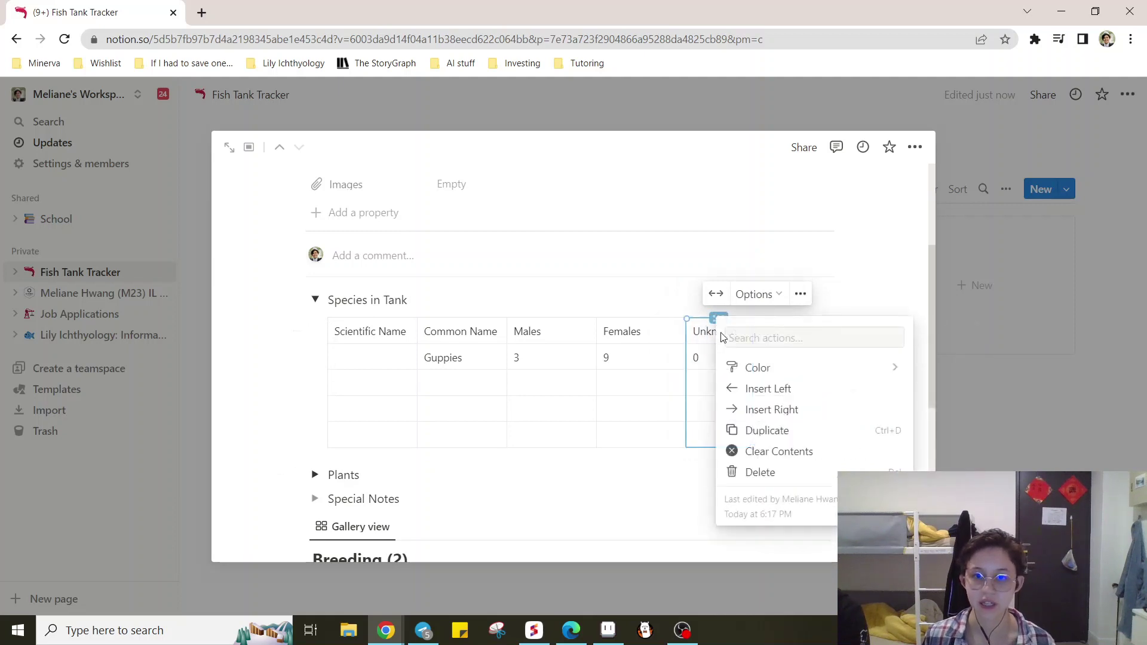
left_click(679, 450)
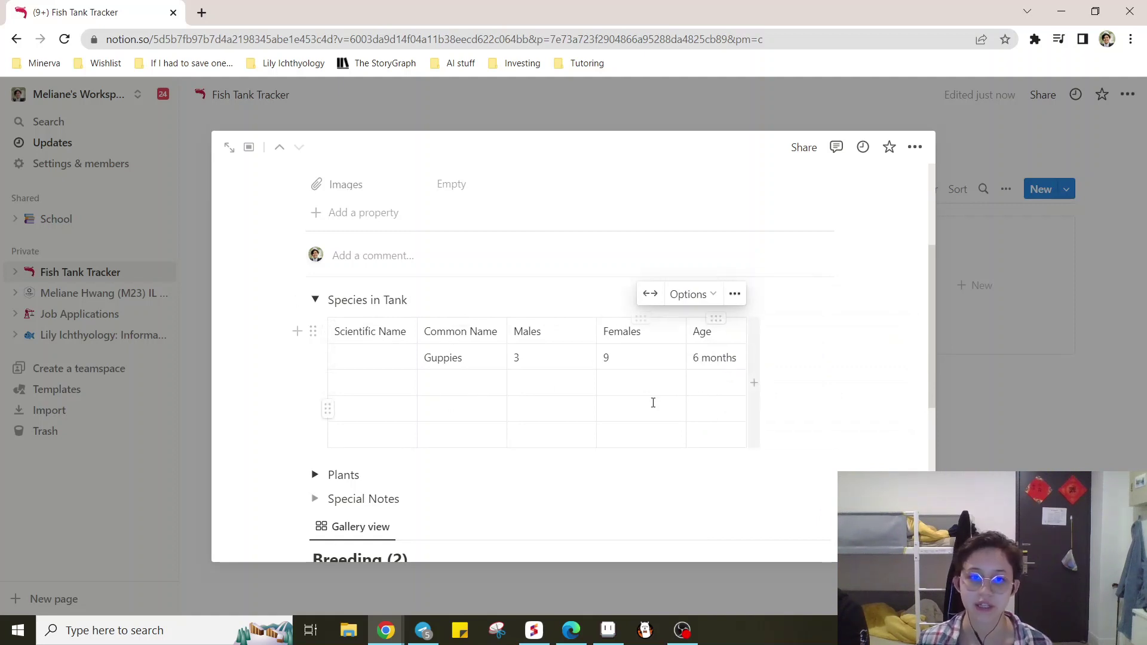
scroll(402, 394, "down", 1)
Step: Add Guppy Grass with 50 stems to the 20 gallon Plants table
left_click(313, 400)
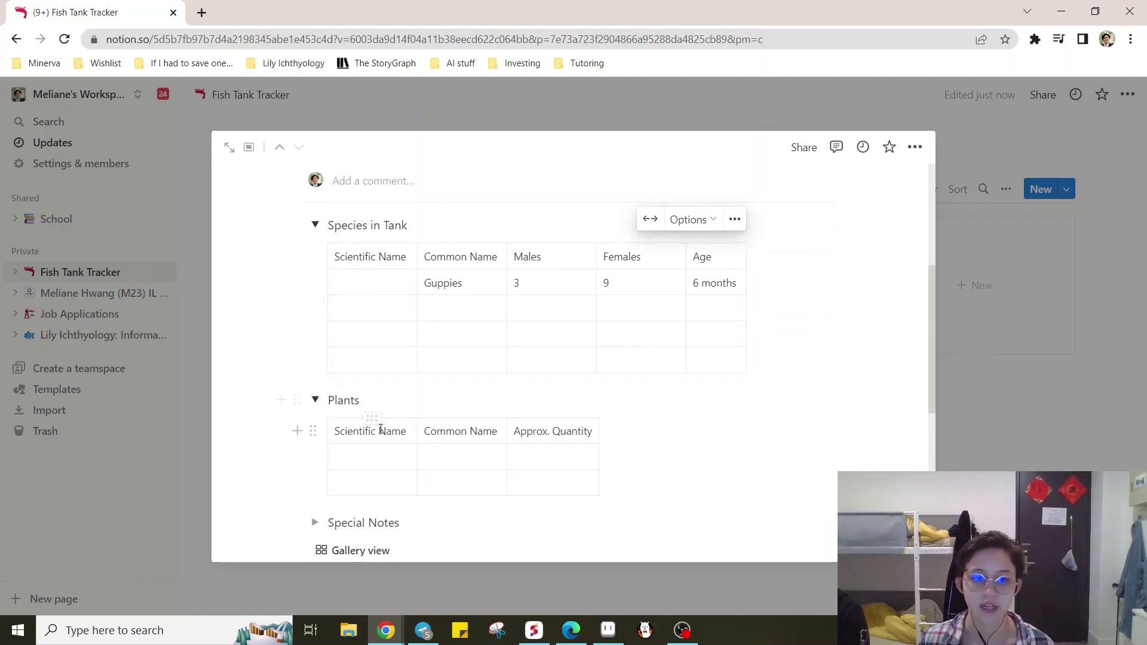
left_click(485, 454)
type("C")
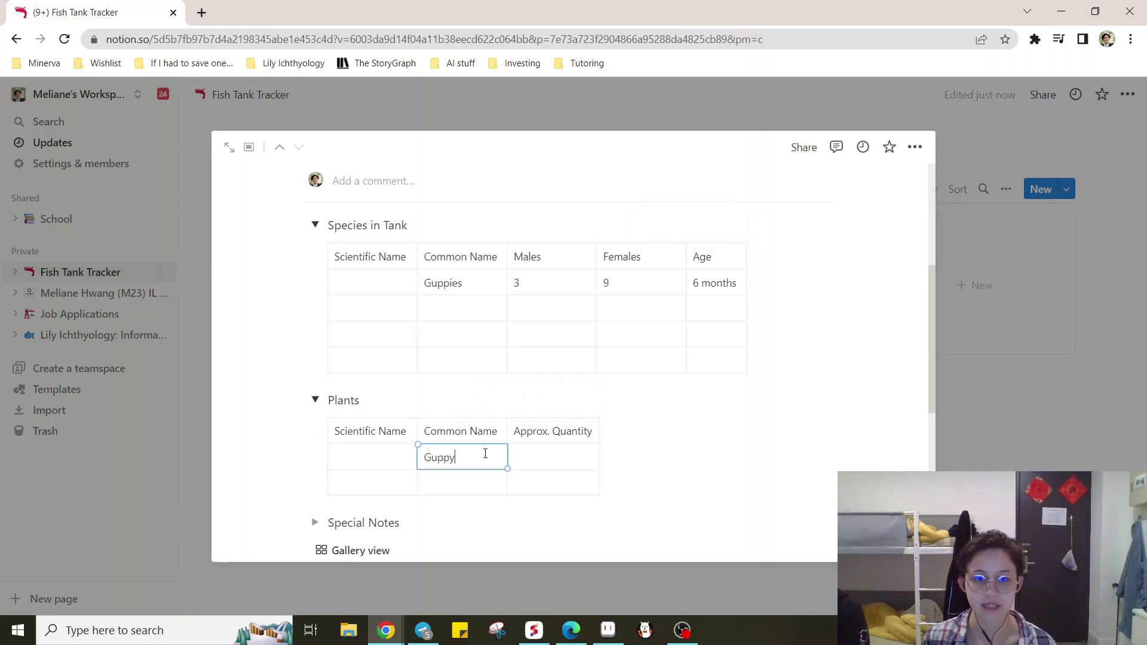
key("Tab")
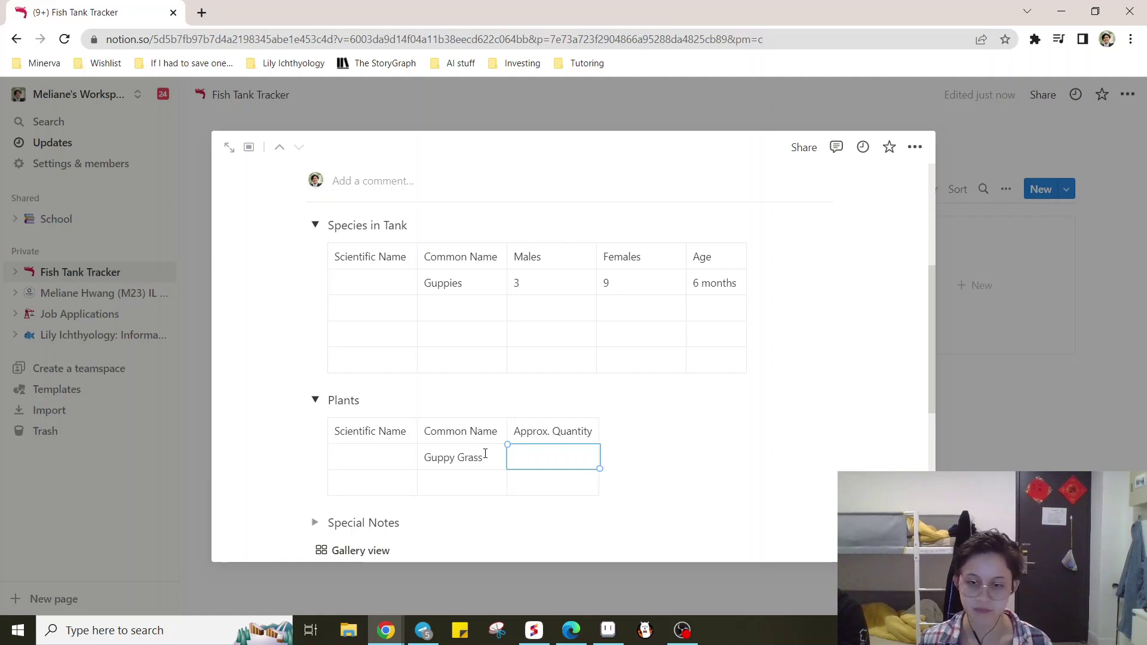
type("50 stems")
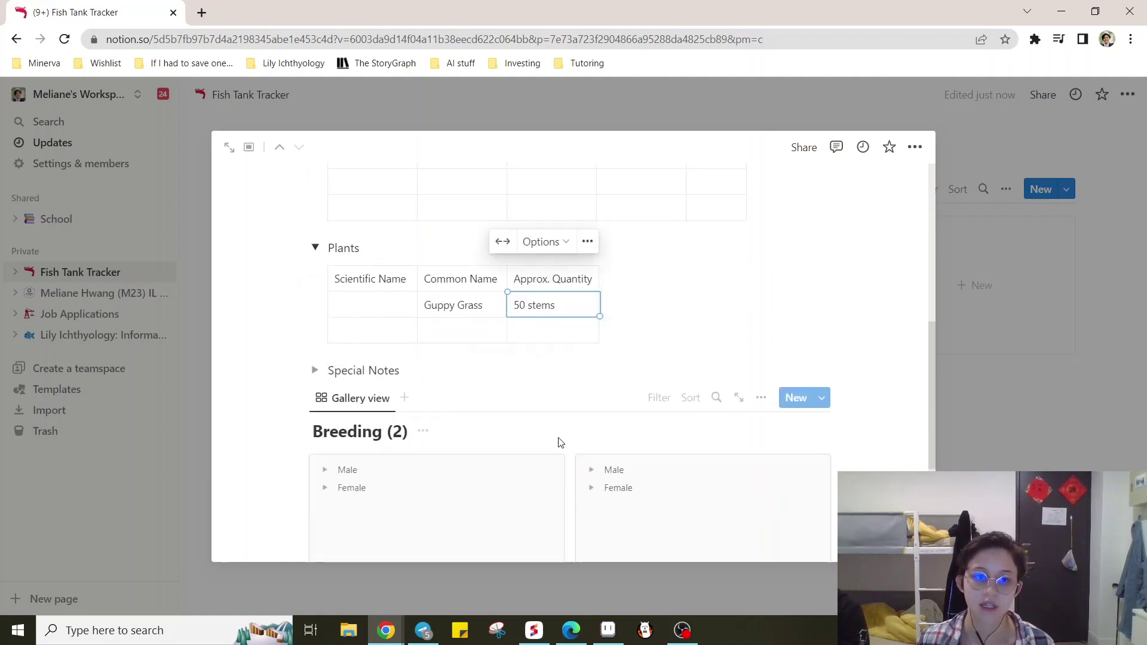
Step: Open Parent Generation from the Breeding gallery and expand its Male and Female toggles
scroll(560, 442, "down", 2)
left_click(456, 461)
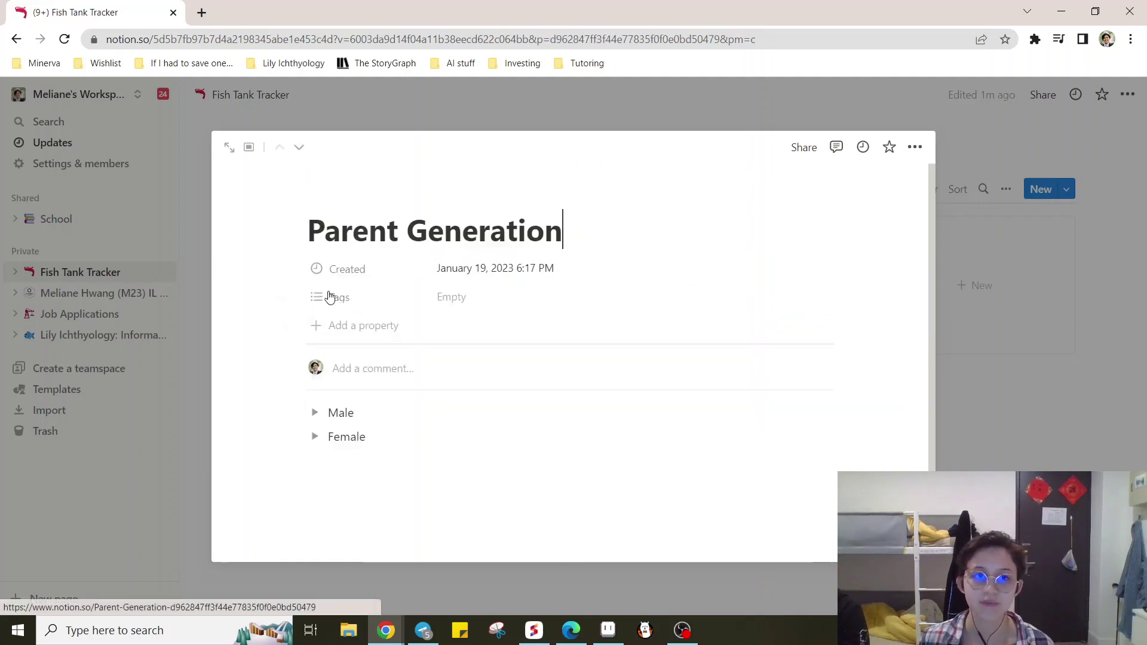
left_click(315, 412)
left_click(315, 460)
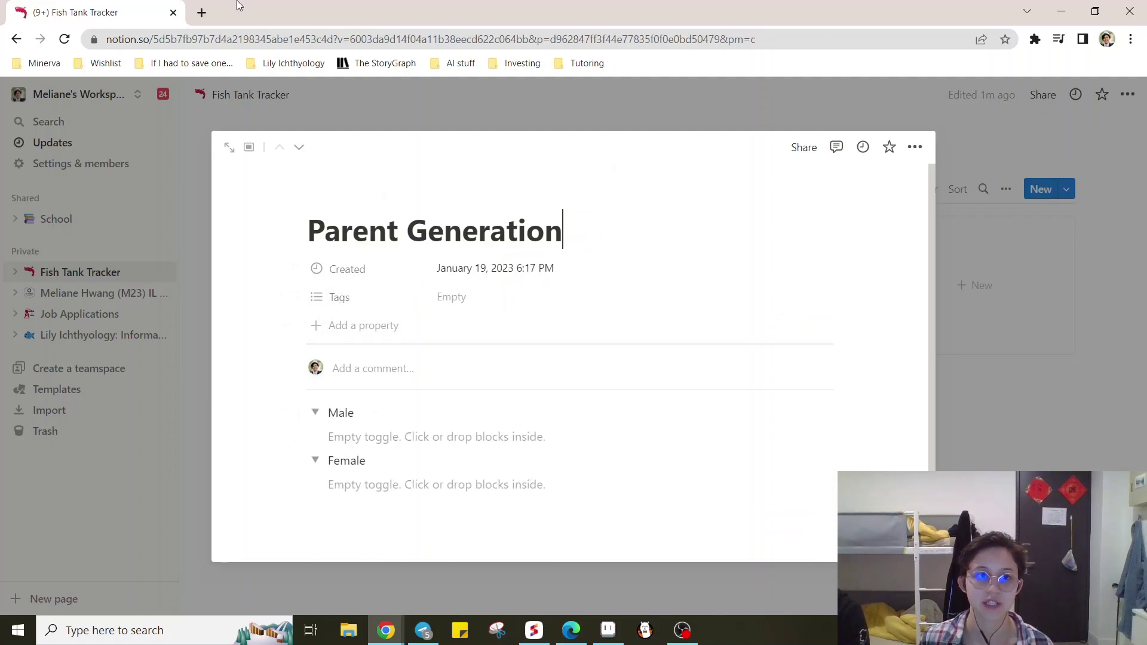
left_click(201, 12)
Step: Search Google in a new tab for 'albino koi guppy male'
type("m")
key("BackSpace")
key("BackSpace")
type("k")
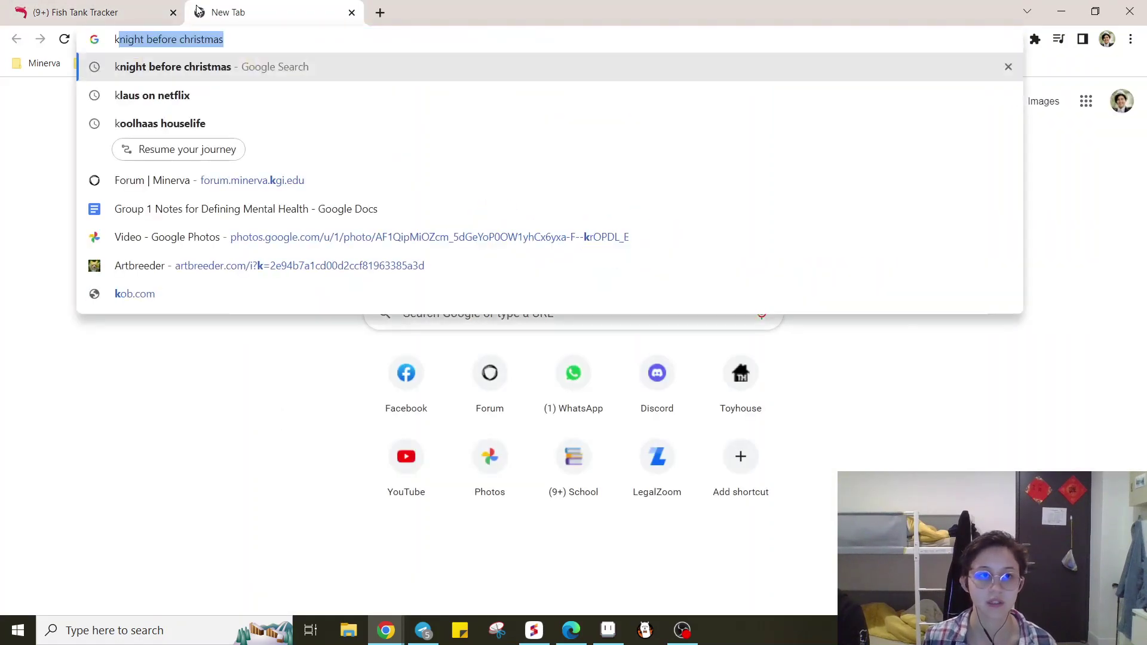
type("oi")
key("BackSpace")
key("BackSpace")
key("BackSpace")
type("al")
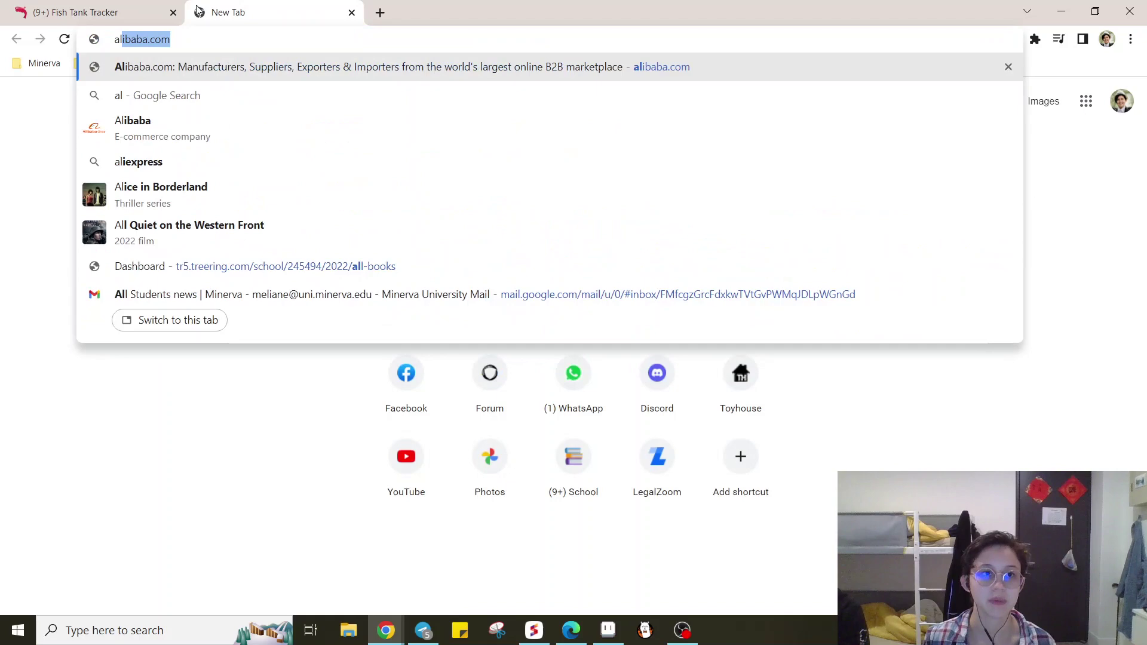
type("bino koi guyp")
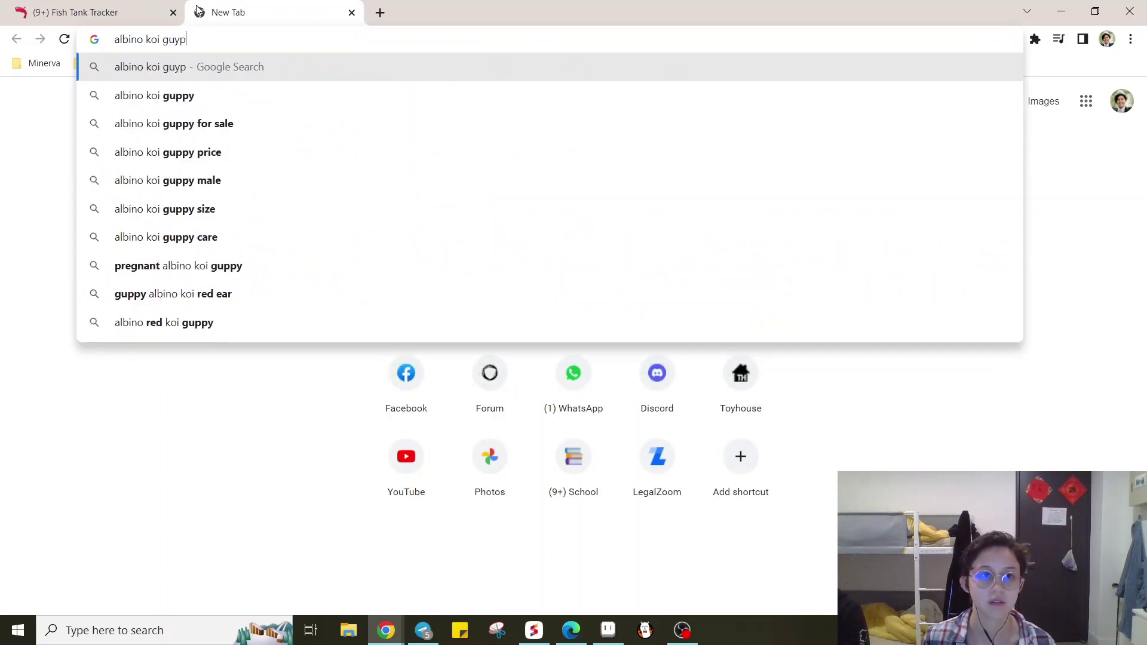
key("BackSpace")
key("BackSpace")
type("ppy male")
key("Return")
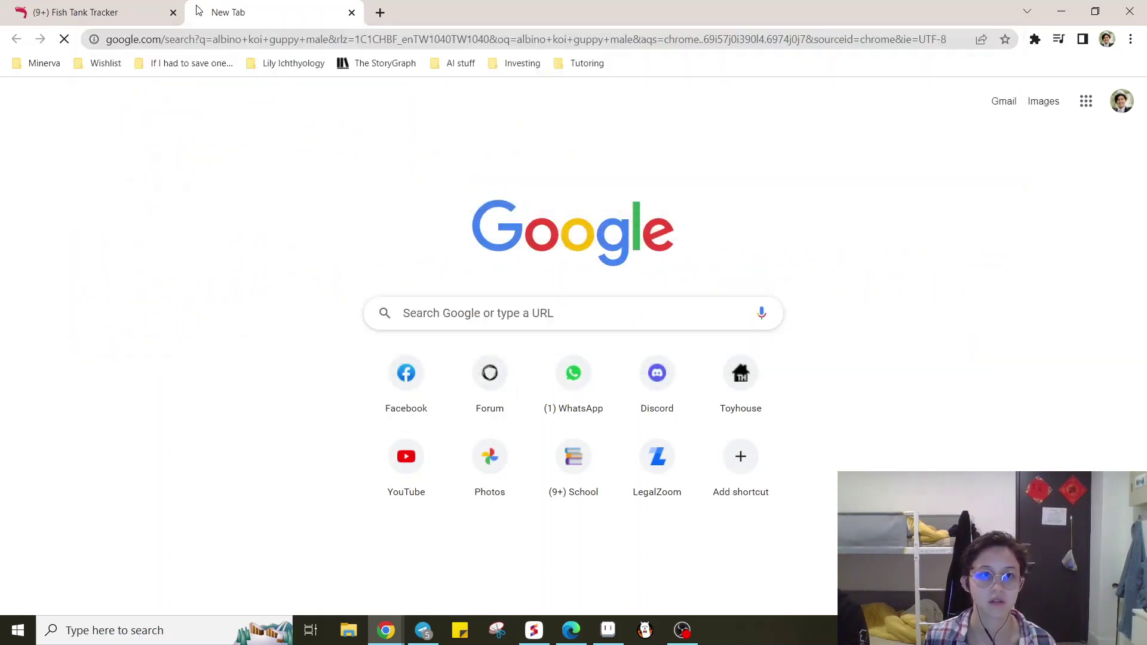
Step: Copy the BluePlanet male guppy photo from image results and return to Notion
left_click(226, 160)
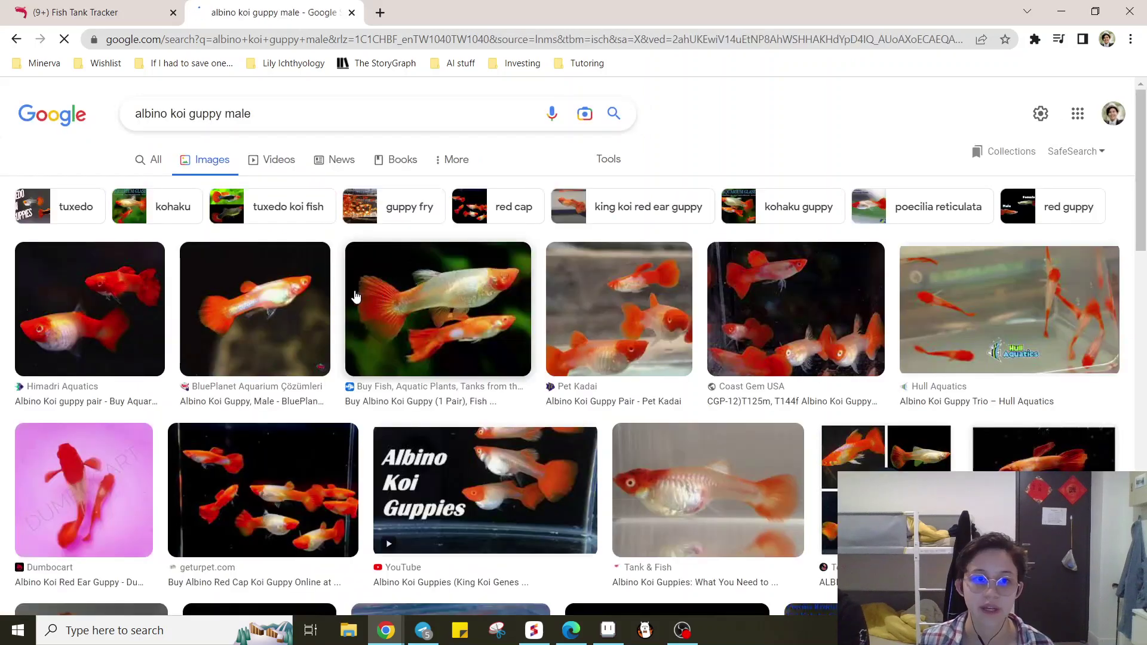
left_click(311, 299)
right_click(960, 230)
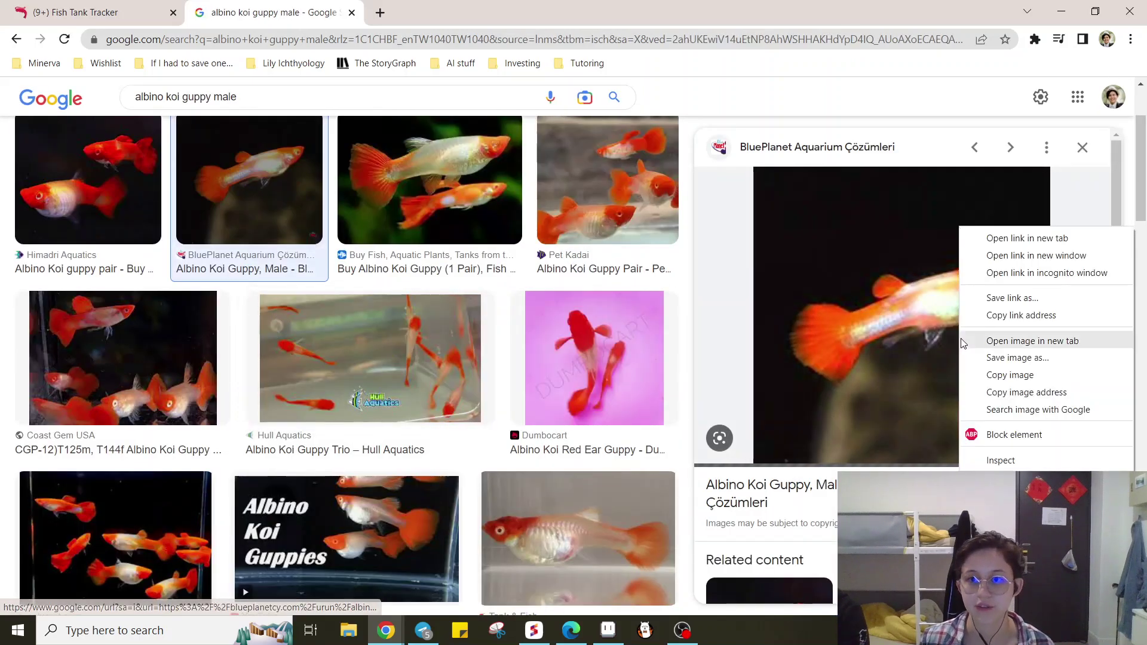
left_click(1009, 375)
key("ctrl+shift+Tab")
Step: Paste the guppy photo under the Male toggle and shrink it to about 170 px
left_click(394, 439)
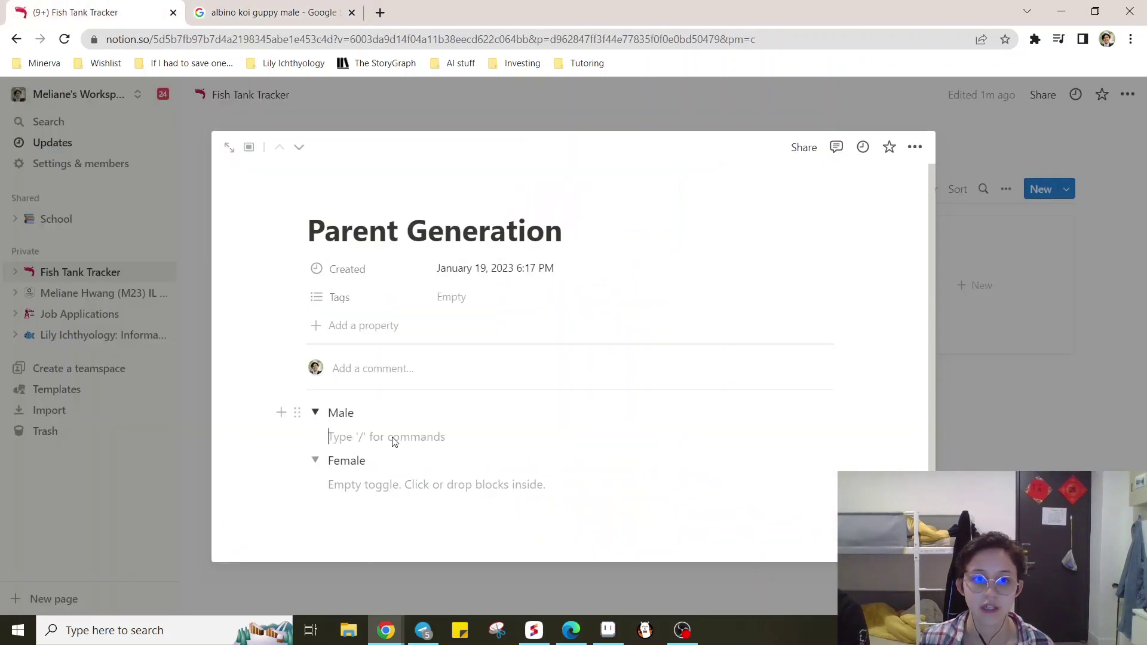
key("ctrl+v")
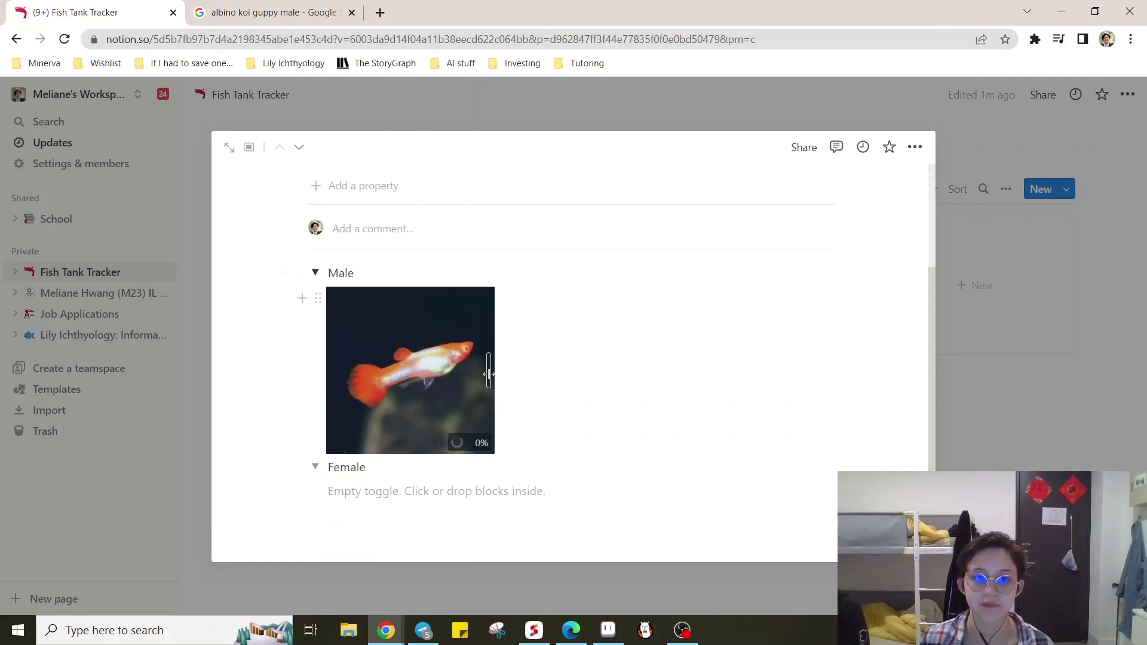
left_click_drag(488, 374, 425, 374)
Step: Copy the Tank & Fish guppy photo and paste it under the Female toggle
key("ctrl+Tab")
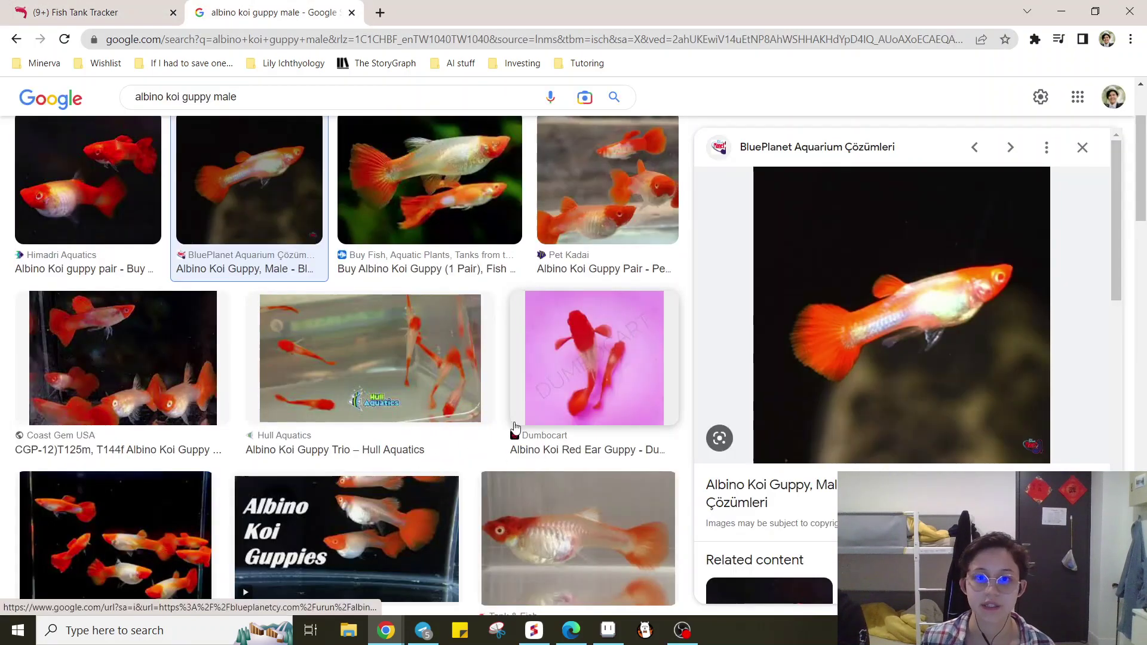
scroll(515, 429, "down", 1)
left_click(545, 442)
right_click(827, 327)
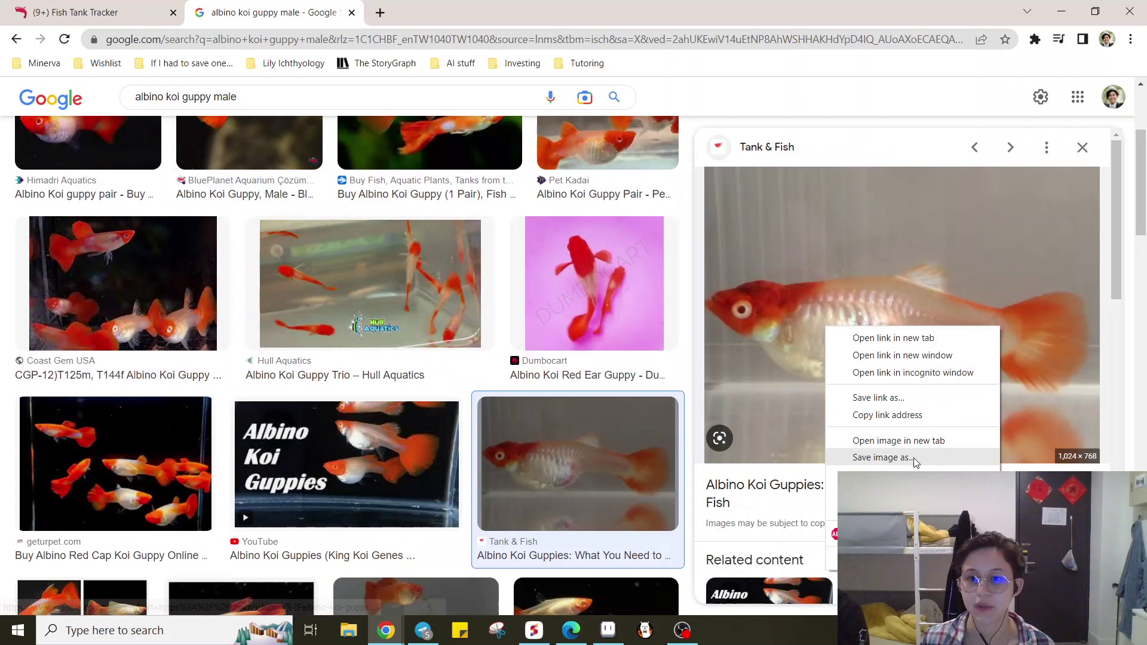
left_click(884, 475)
key("ctrl+w")
left_click(340, 493)
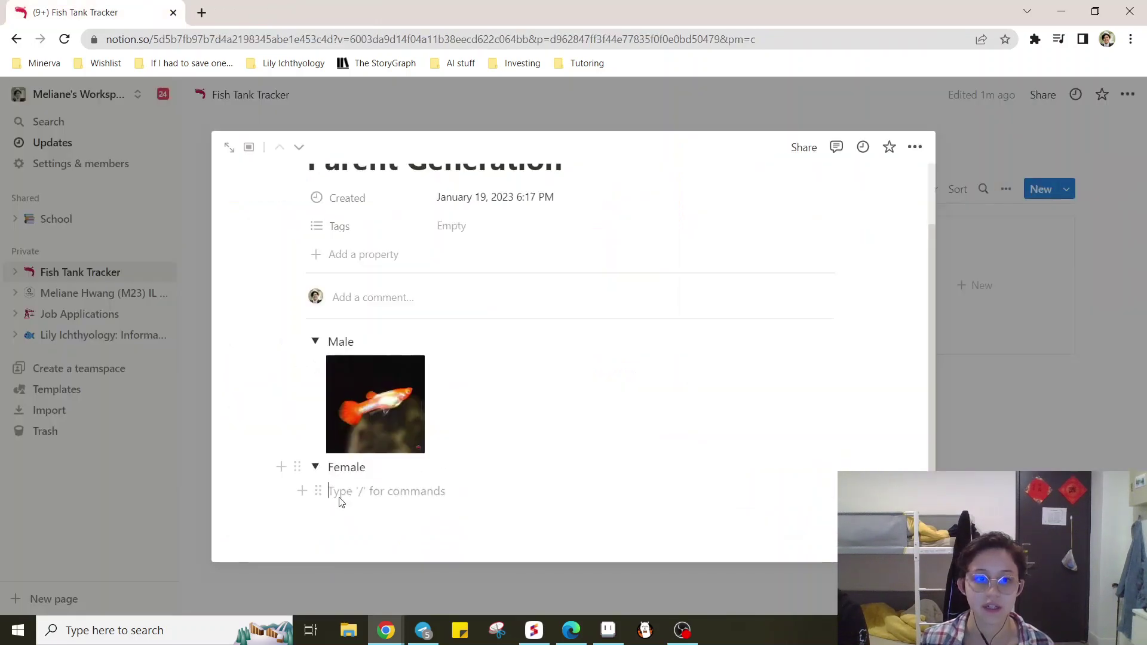
key("ctrl+v")
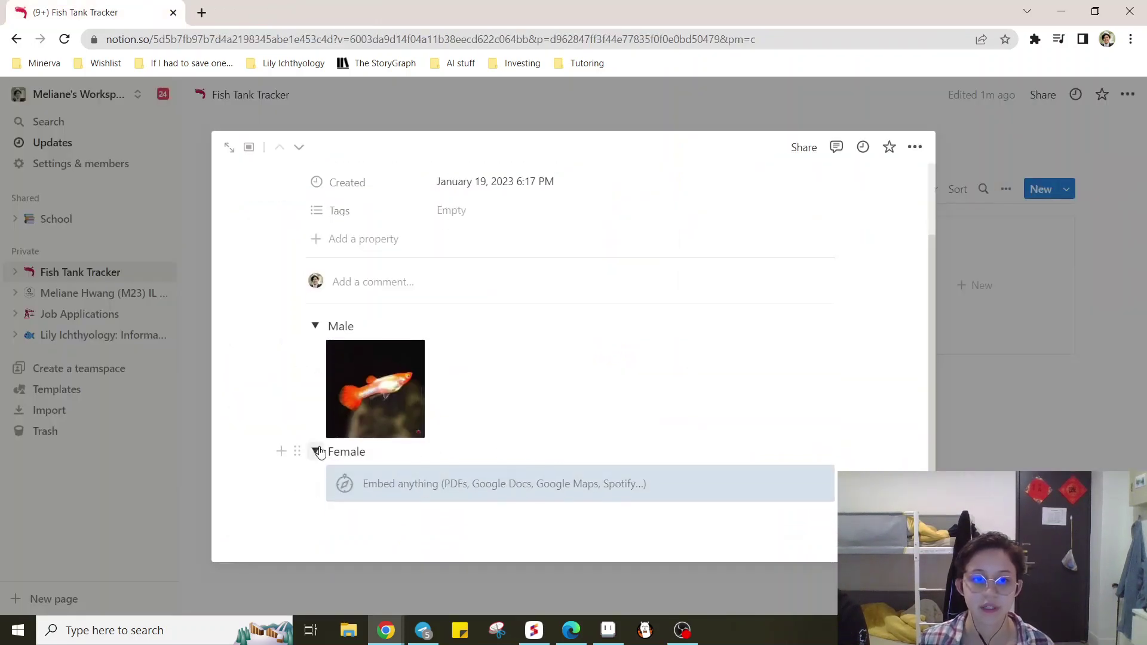
Step: Dismiss the embed prompt, label toggles Male (3) and Female (9), and collapse both
left_click(368, 331)
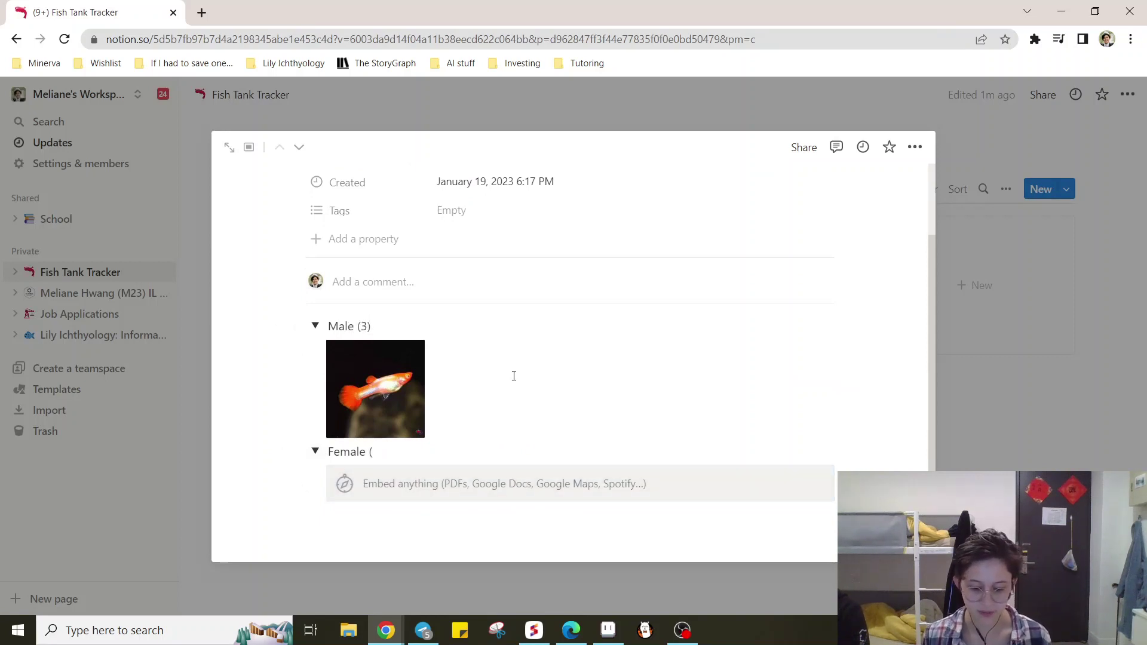
left_click(499, 514)
left_click(417, 486)
left_click(348, 516)
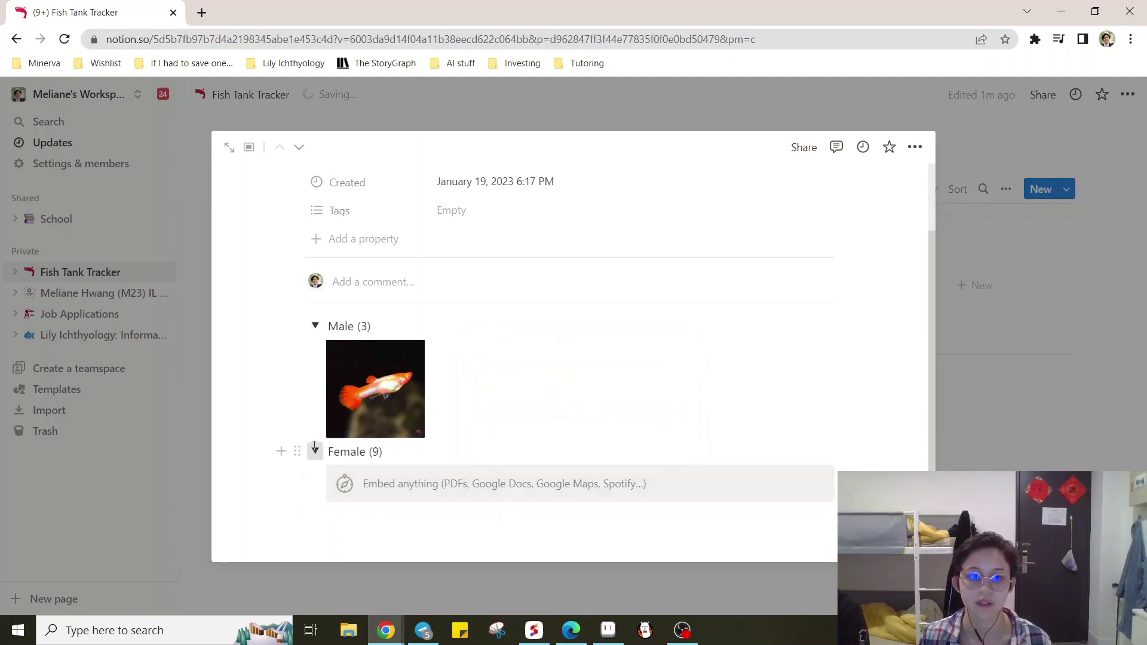
left_click(314, 451)
left_click(315, 366)
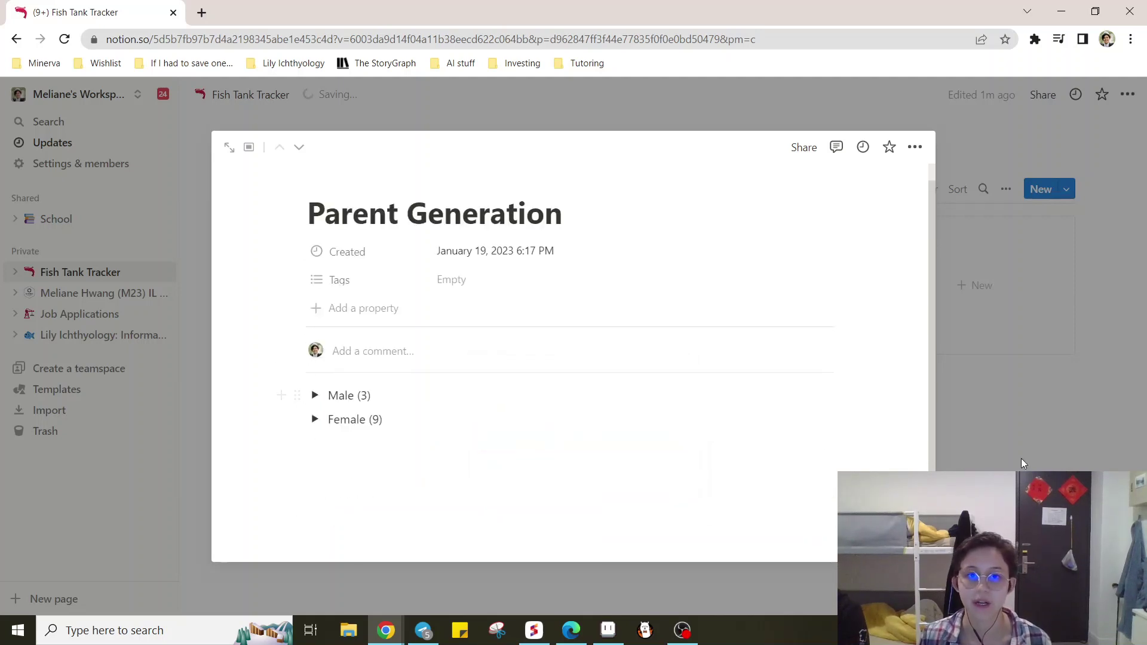
left_click(998, 357)
left_click(745, 275)
scroll(744, 269, "down", 15)
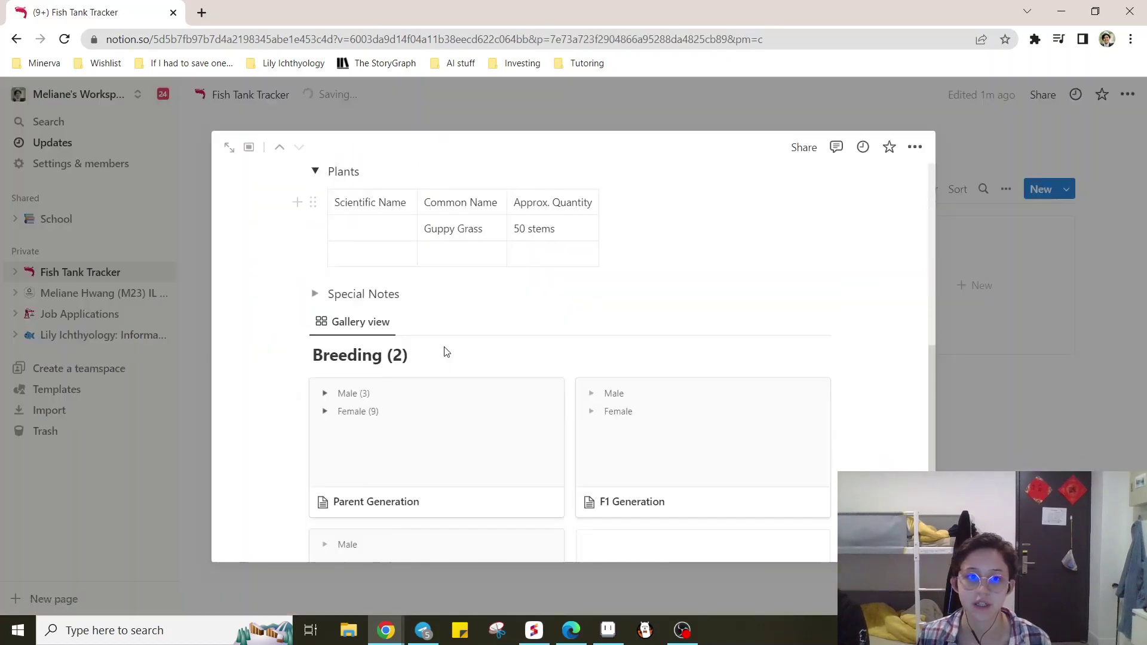
Step: Open F1 Generation, expand its toggles, and add a '20 males' bullet under Male
left_click(743, 266)
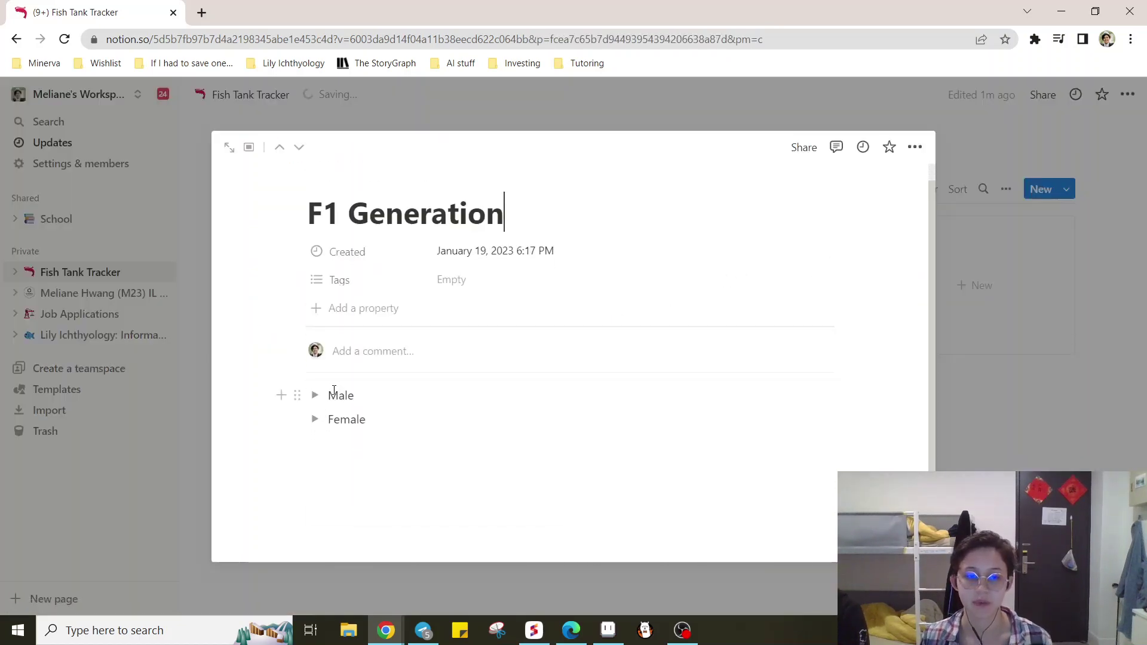
left_click(315, 395)
left_click(315, 443)
left_click(390, 397)
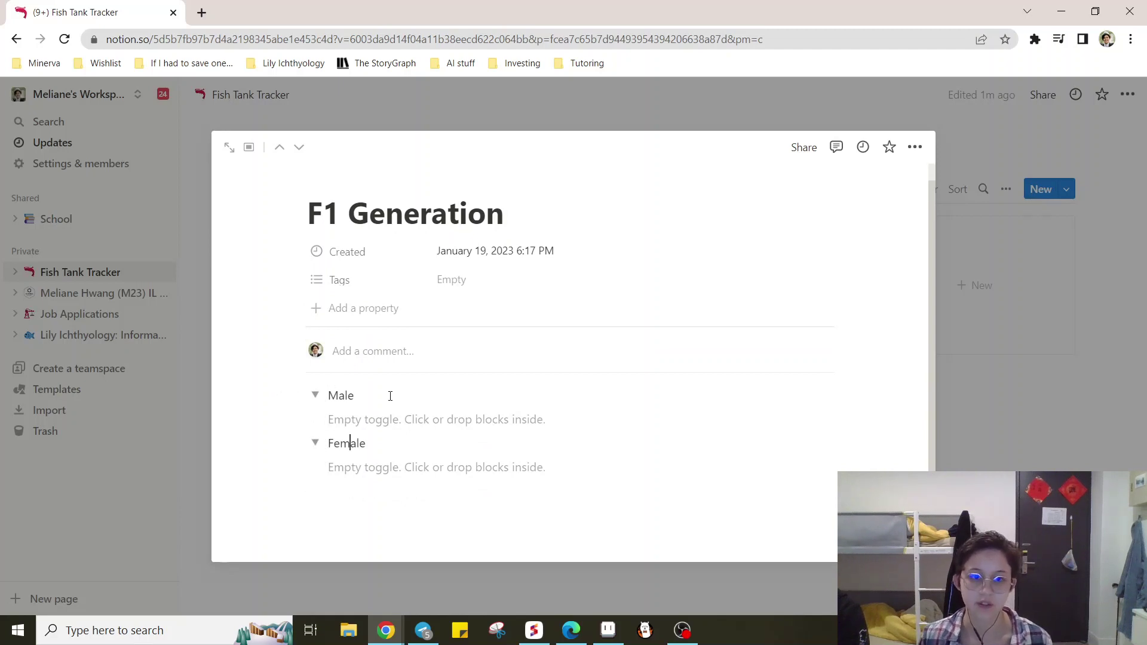
left_click(390, 419)
type("/b")
key("Return")
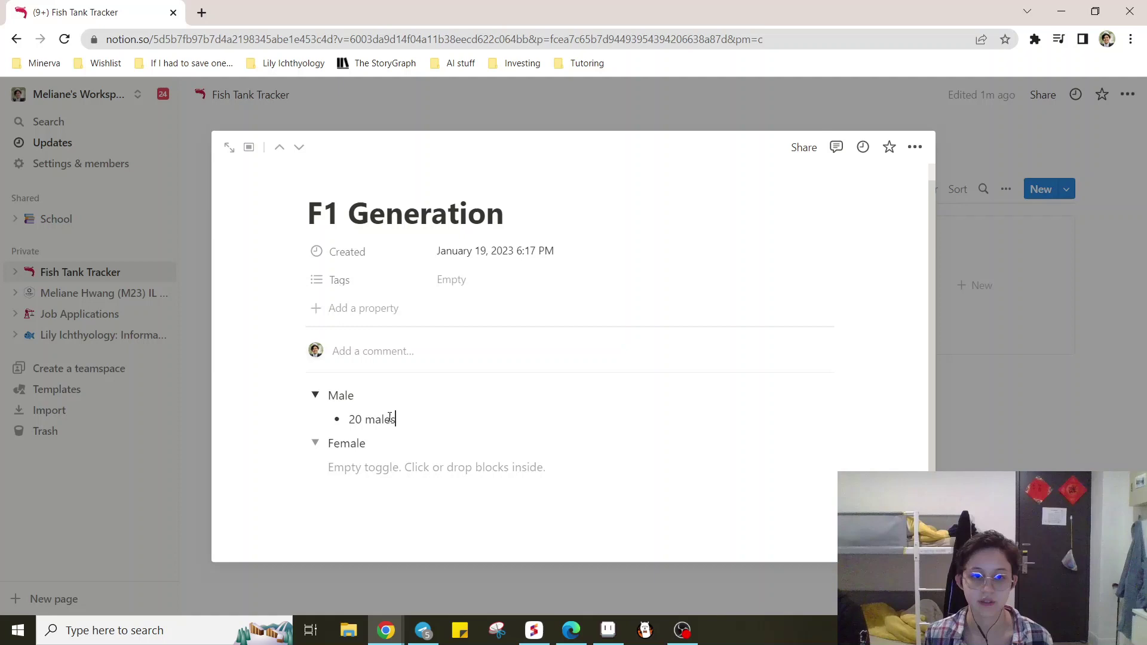
type("20 males")
key("Return")
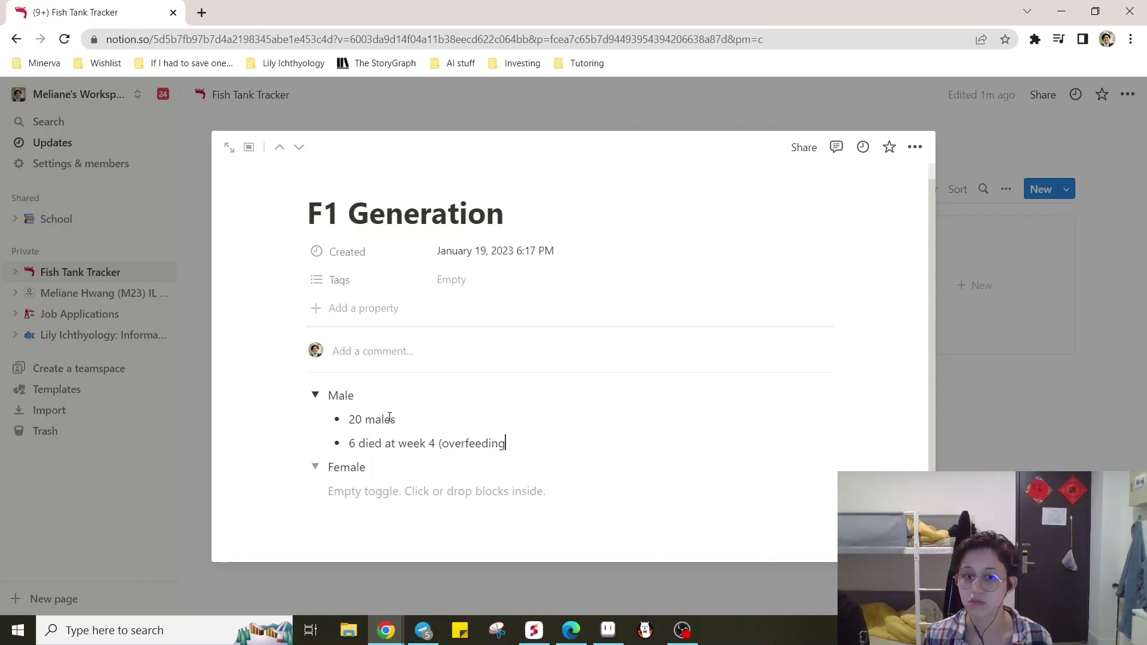
Step: Finish the Male notes with '6 died at week 4 (overfeeding?)', remove the stray bullet, close F1
left_click(450, 486)
left_click(571, 451)
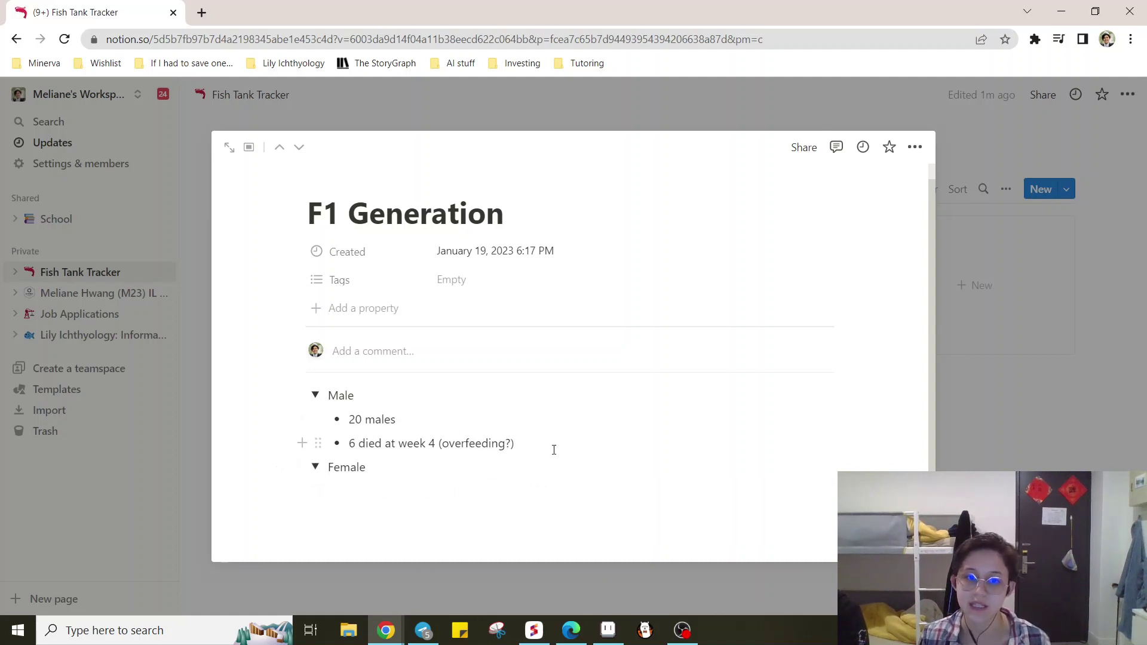
left_click(373, 490)
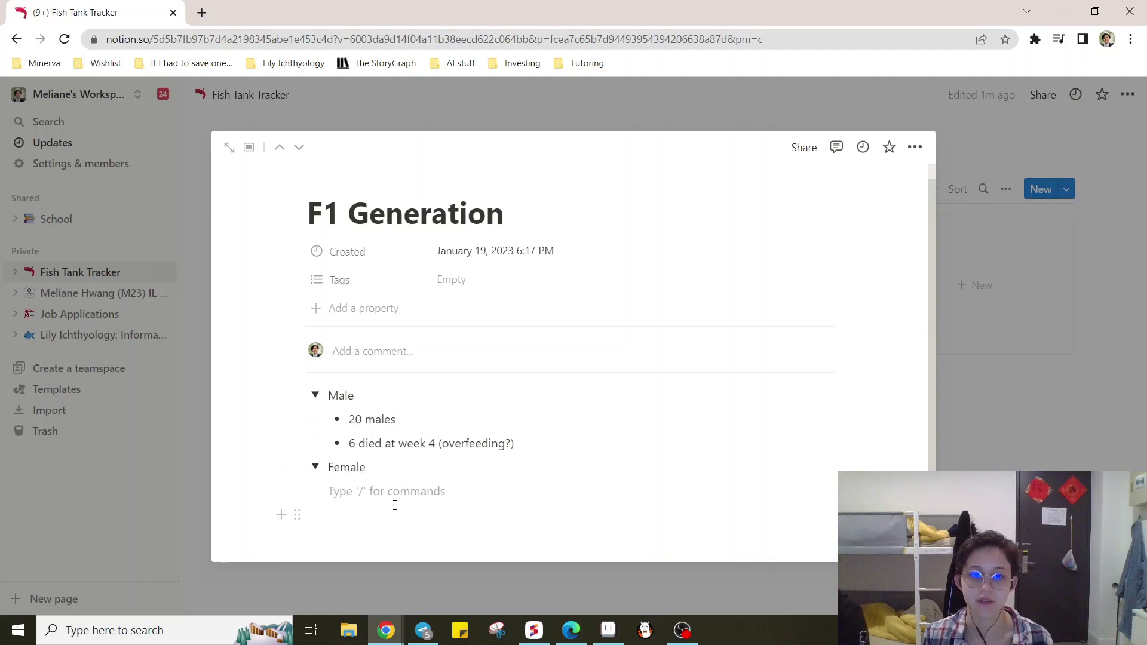
left_click(533, 445)
key("Return")
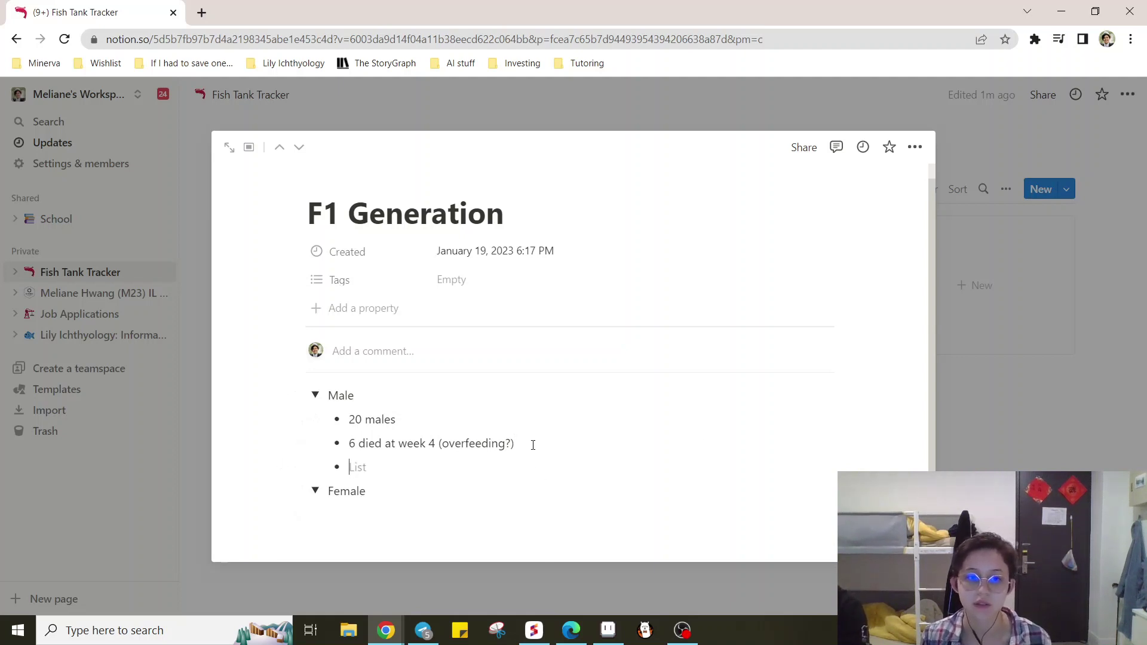
key("BackSpace")
key("BackSpace")
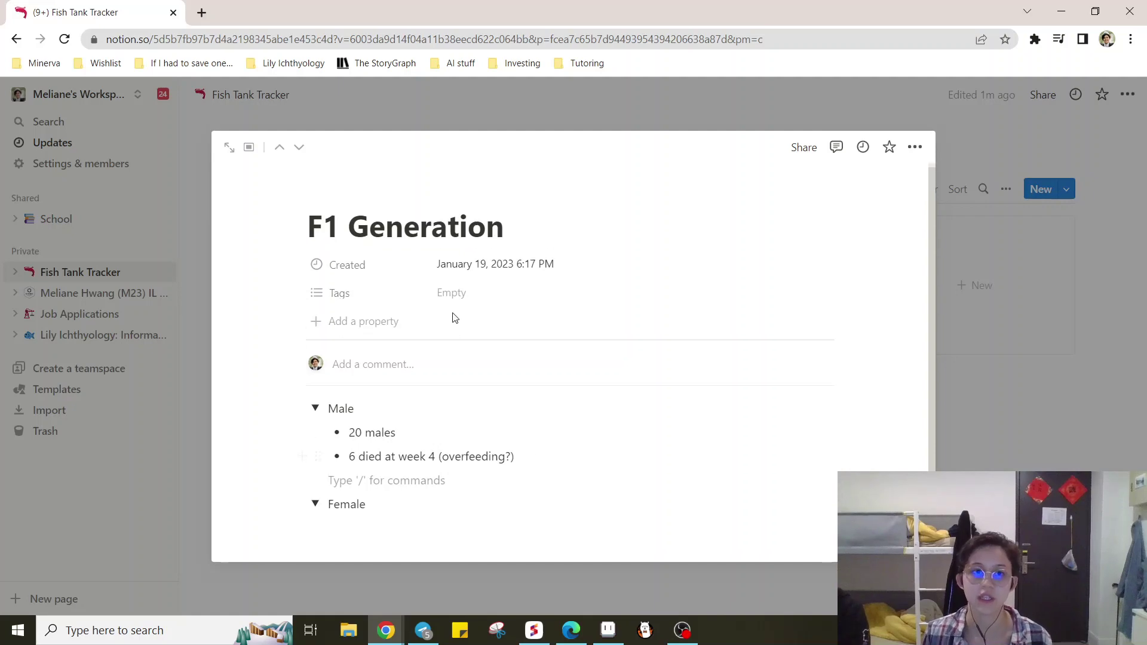
key("Escape")
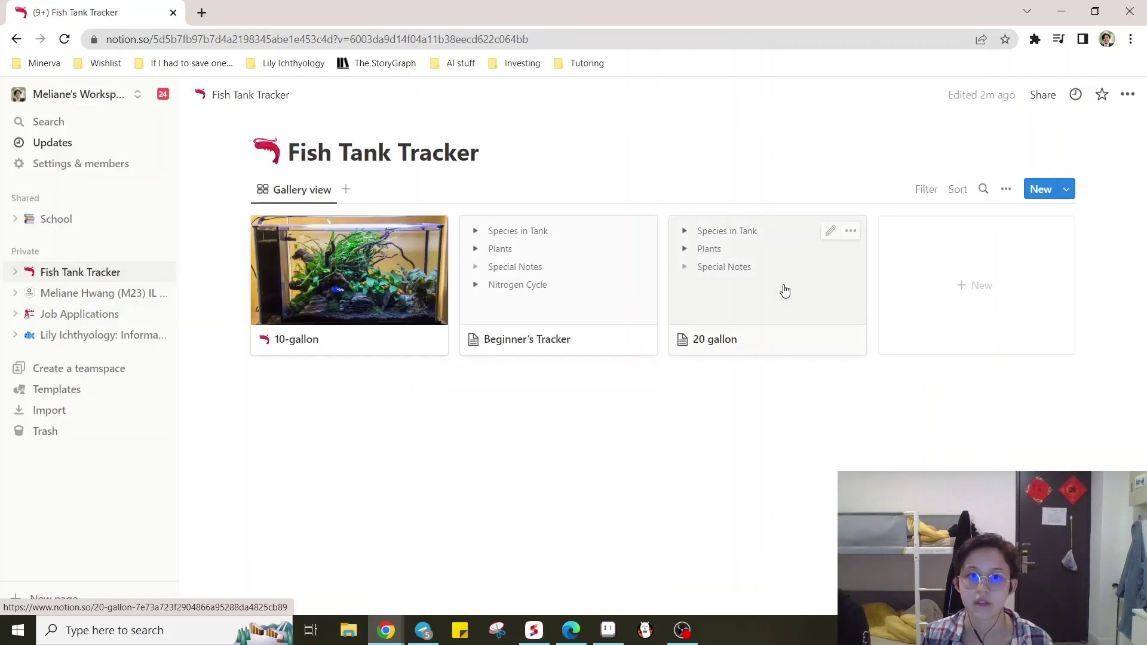
Step: On the 20 gallon page, add a Special Notes bullet: 'Do extra water changes when fry are 4 weeks old'
left_click(783, 290)
scroll(371, 371, "down", 4)
scroll(371, 370, "down", 5)
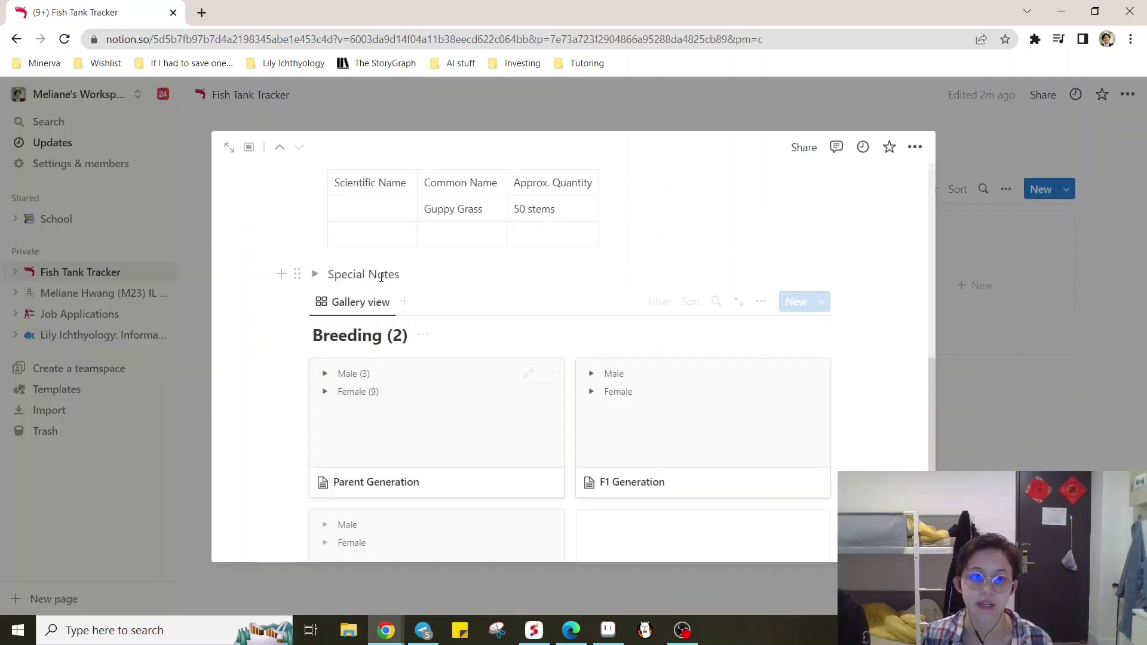
left_click(314, 273)
left_click(361, 298)
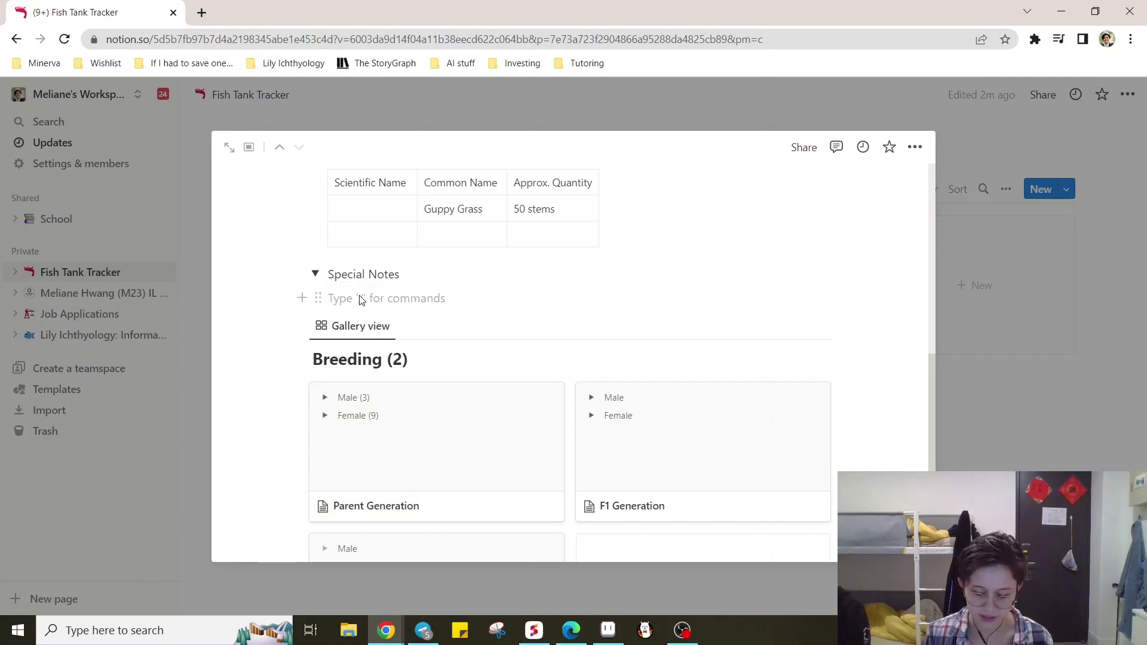
type("/bul")
key("Return")
type("Do extra water changes aro")
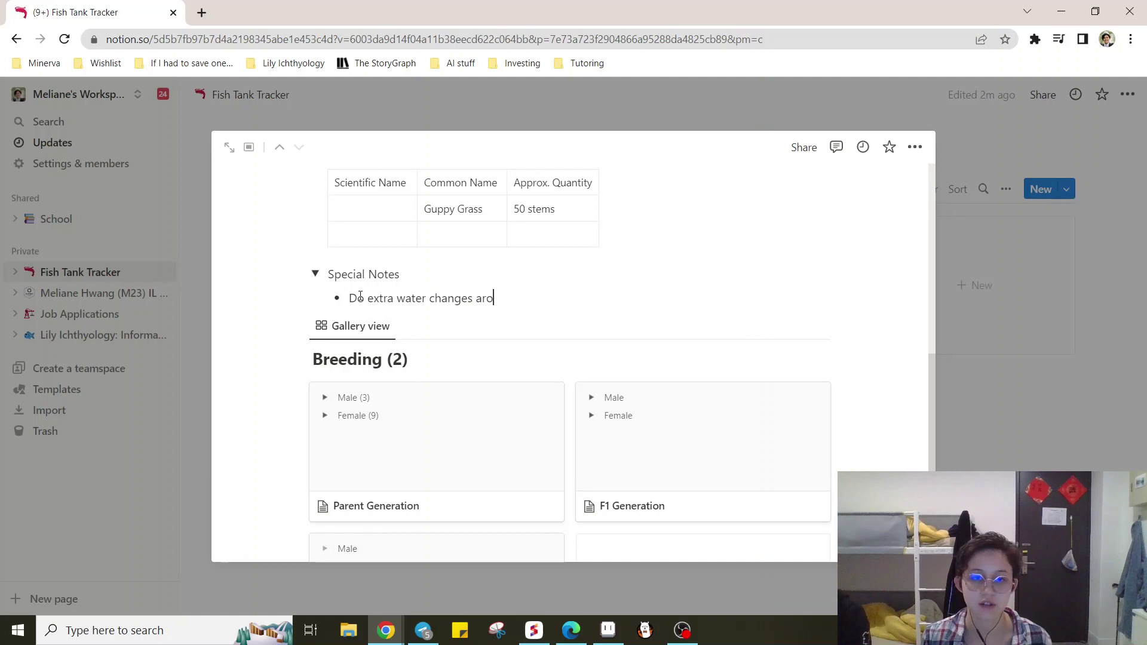
type("und week")
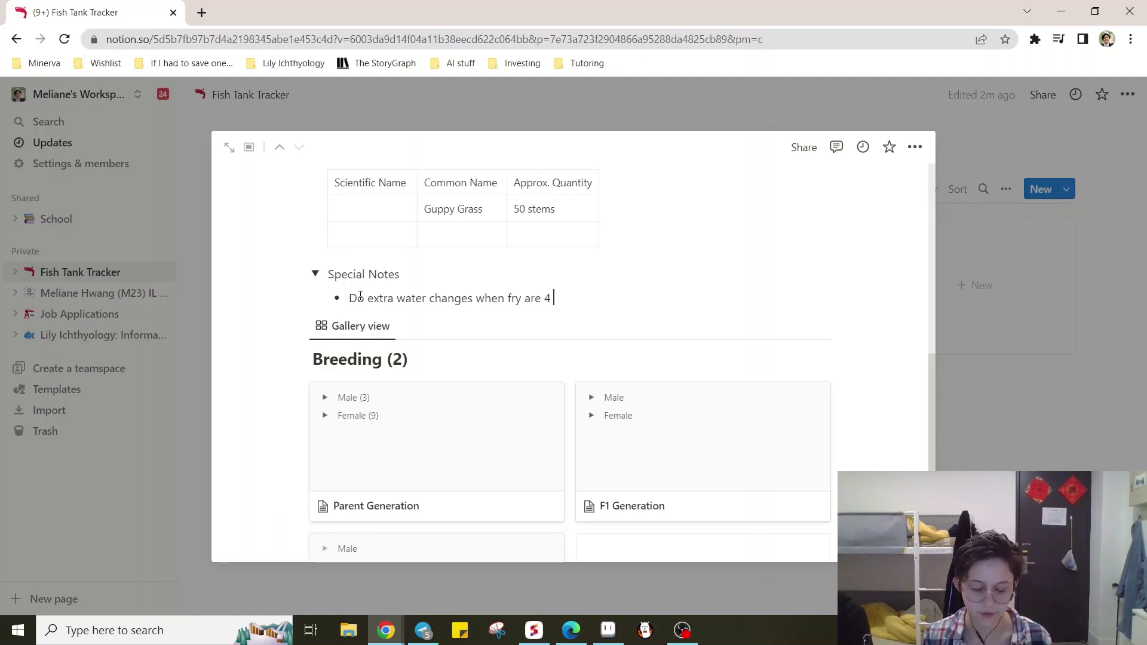
scroll(355, 295, "up", 8)
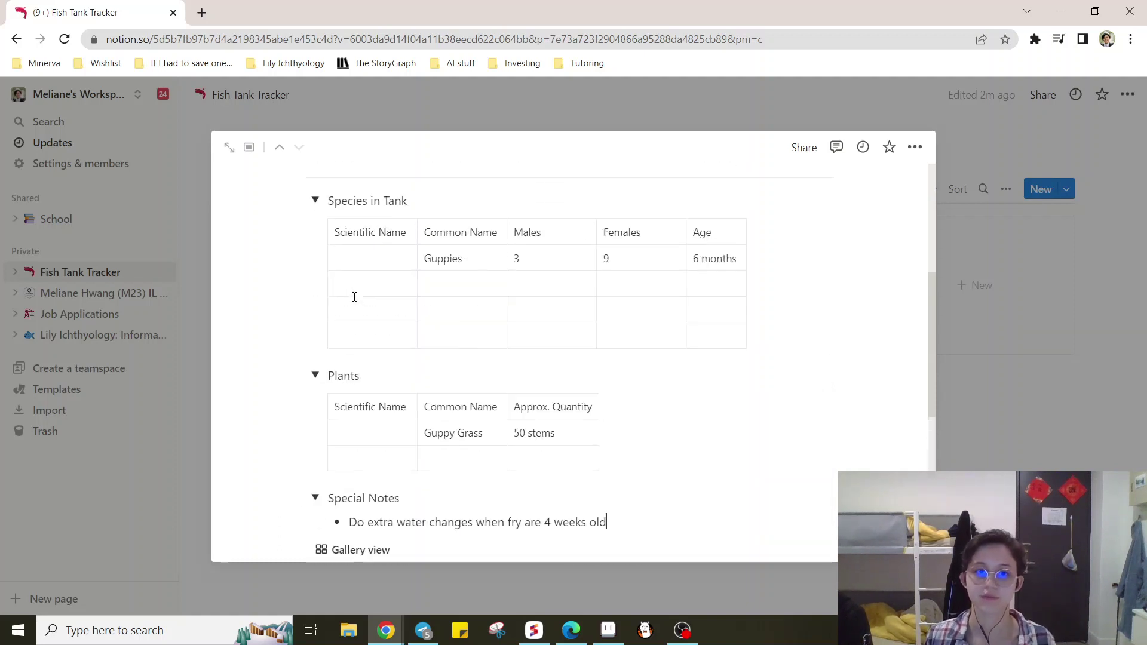
Step: Close the 20 gallon page to return to the Fish Tank Tracker gallery
scroll(413, 359, "up", 2)
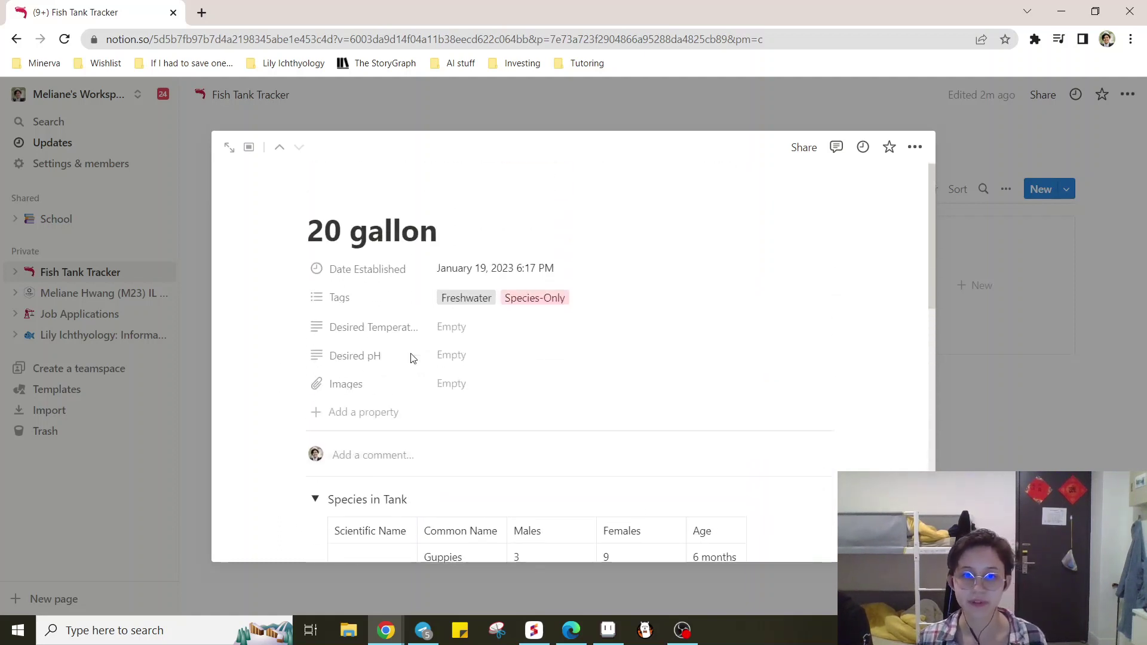
scroll(418, 358, "down", 8)
scroll(418, 359, "up", 5)
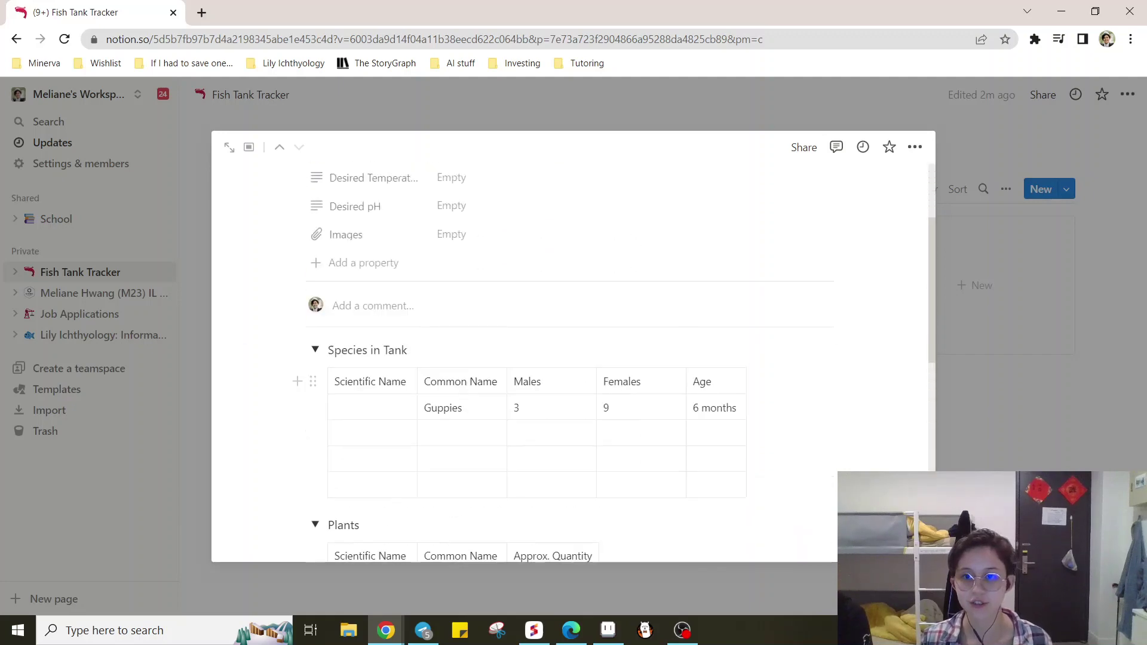
key("Escape")
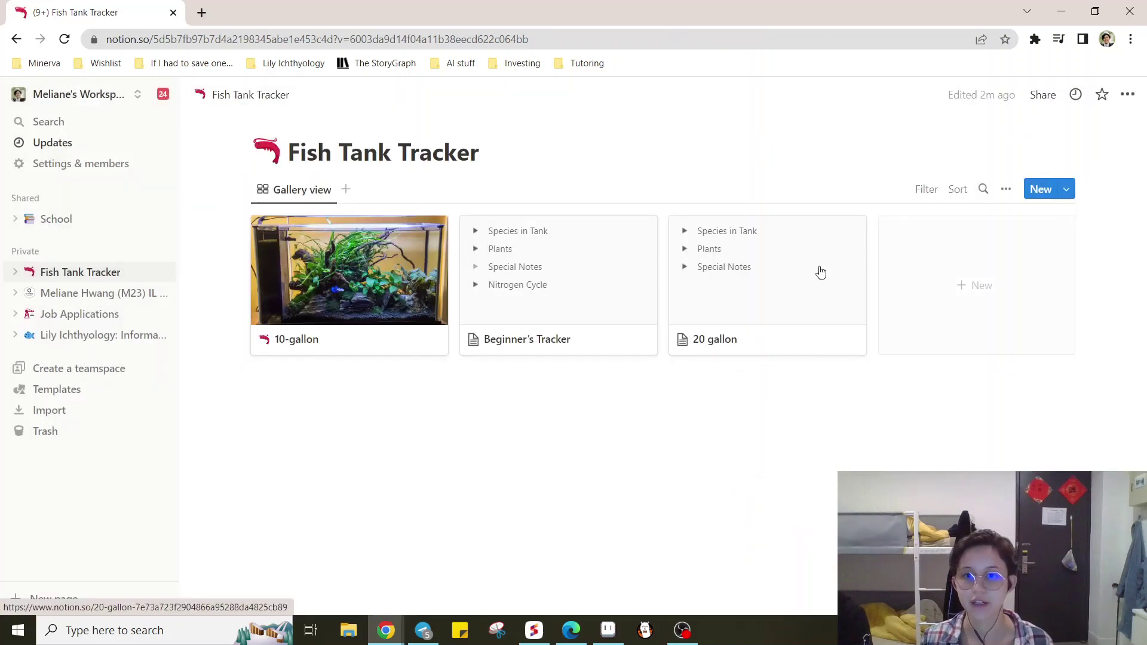
Step: Open the Beginner's Tracker page, check its Tags options, and close it again
left_click(566, 308)
scroll(435, 328, "down", 6)
scroll(484, 351, "up", 6)
left_click(483, 292)
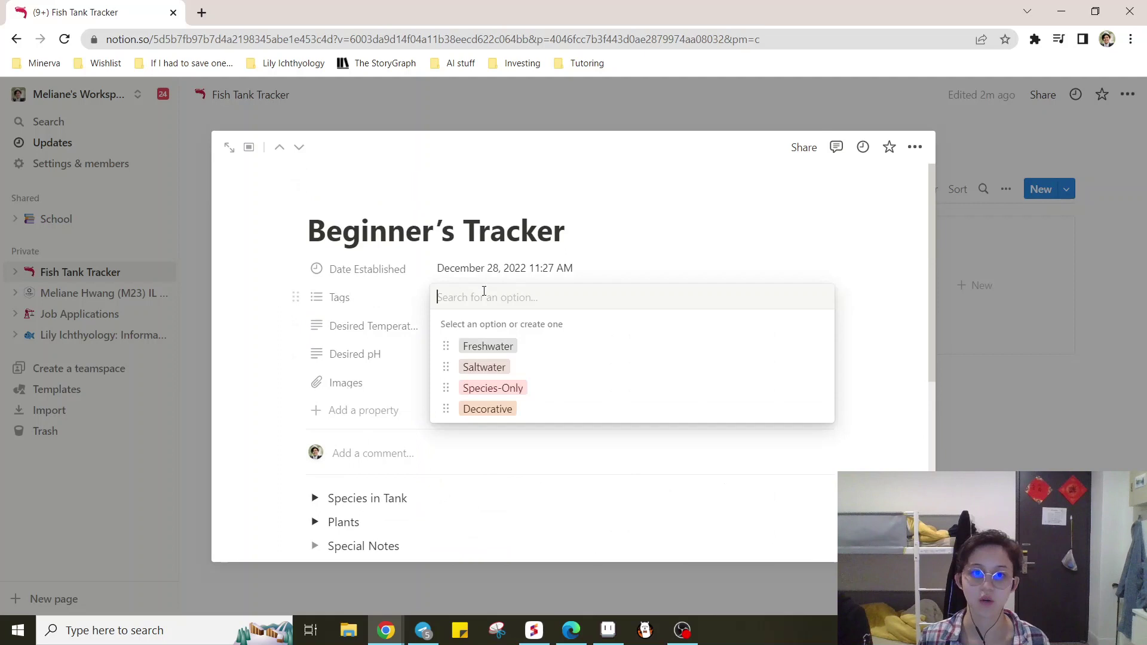
left_click(911, 439)
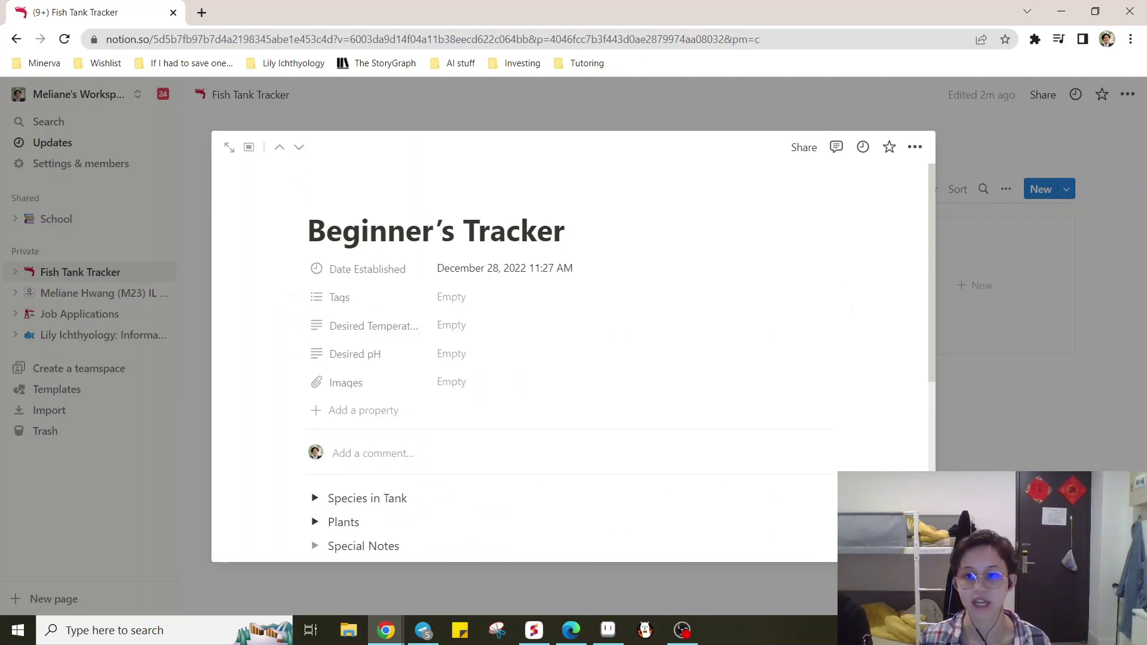
left_click(950, 453)
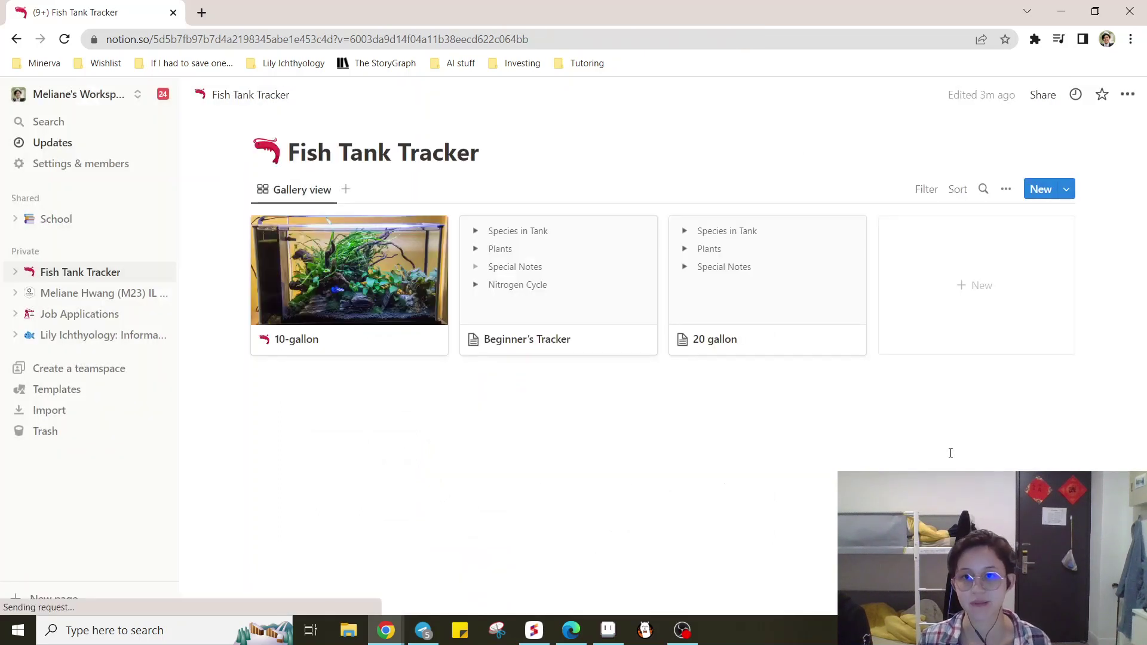
Step: Give the 20 gallon page an Unsplash cover photo of a red betta
left_click(719, 290)
left_click(421, 200)
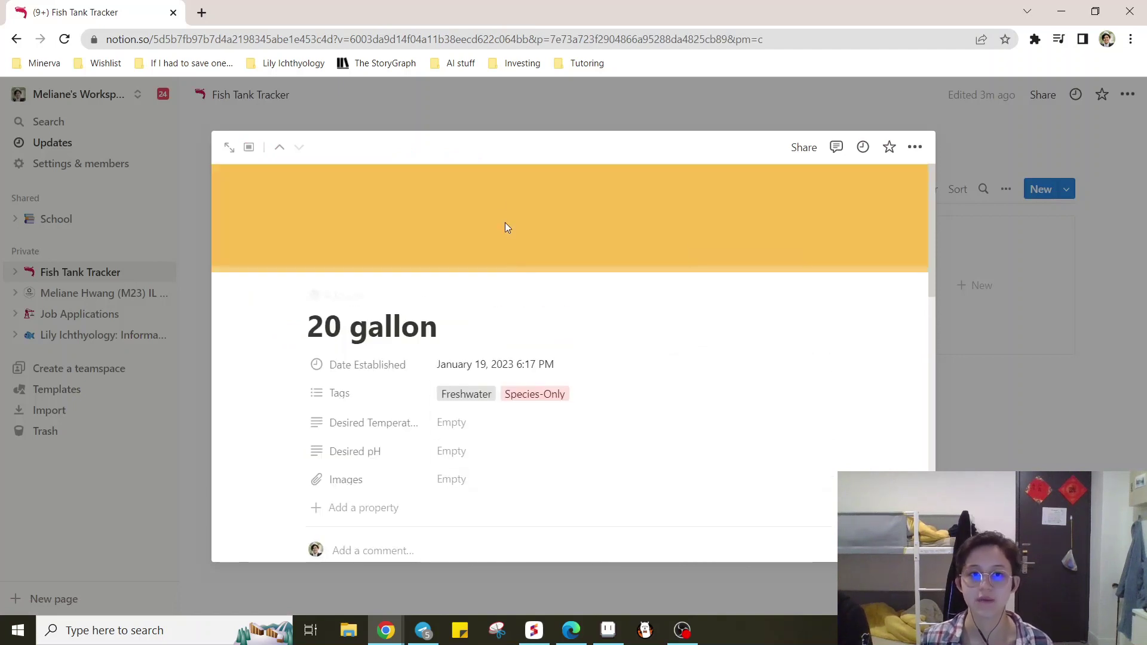
left_click(711, 257)
scroll(730, 404, "down", 10)
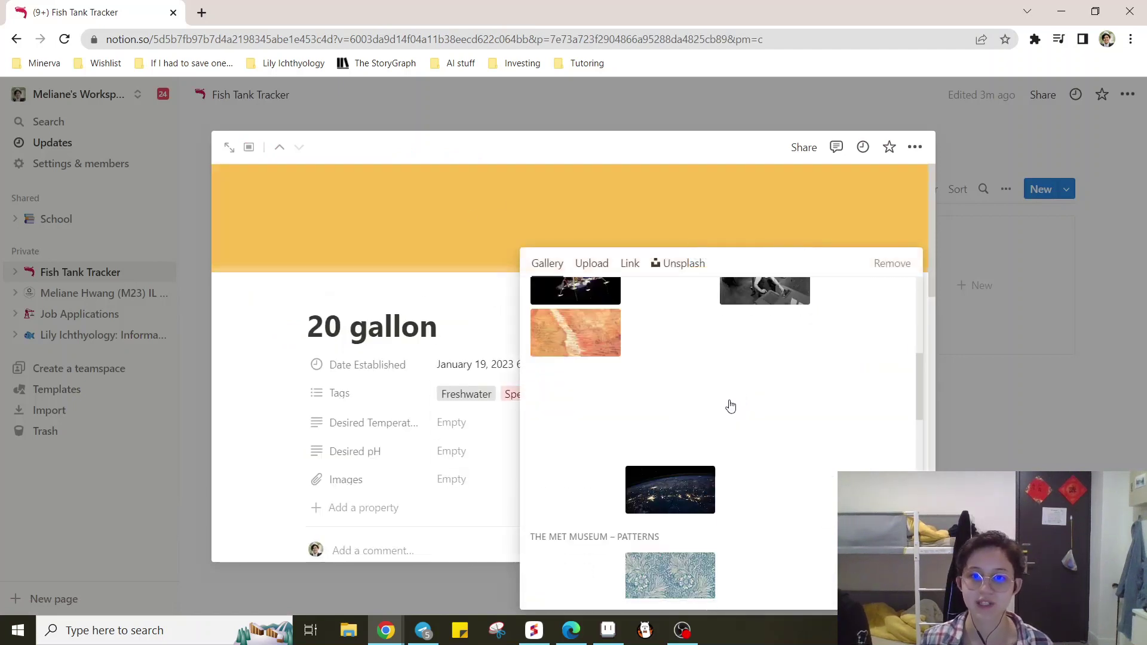
scroll(729, 402, "down", 3)
scroll(720, 334, "up", 15)
left_click(681, 263)
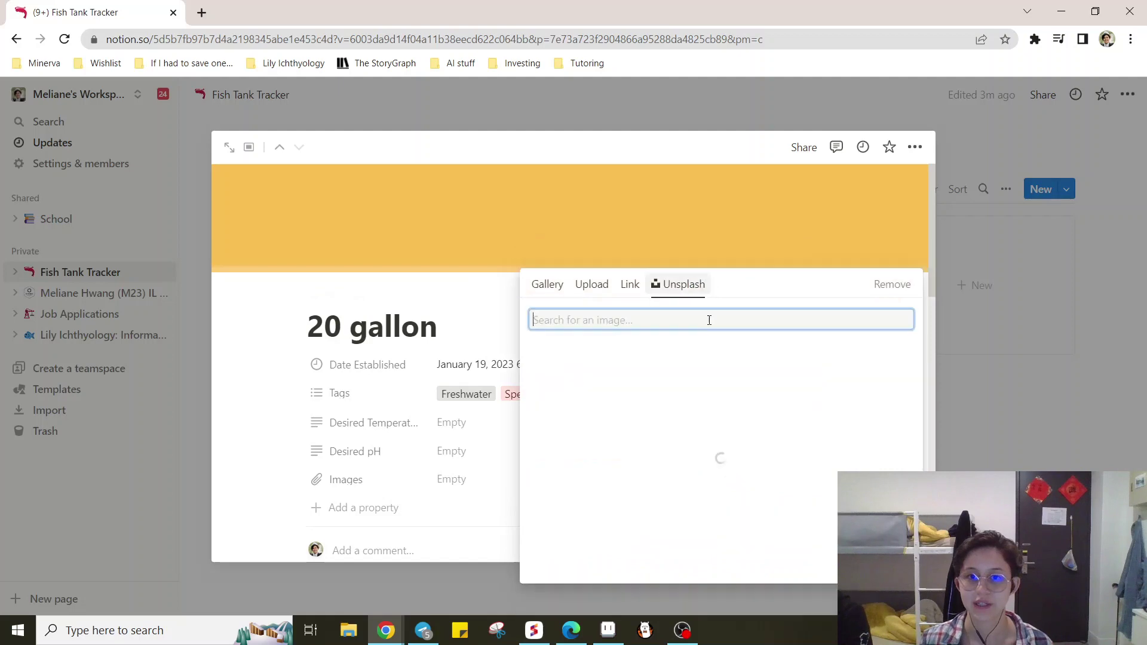
left_click(695, 300)
type("betta")
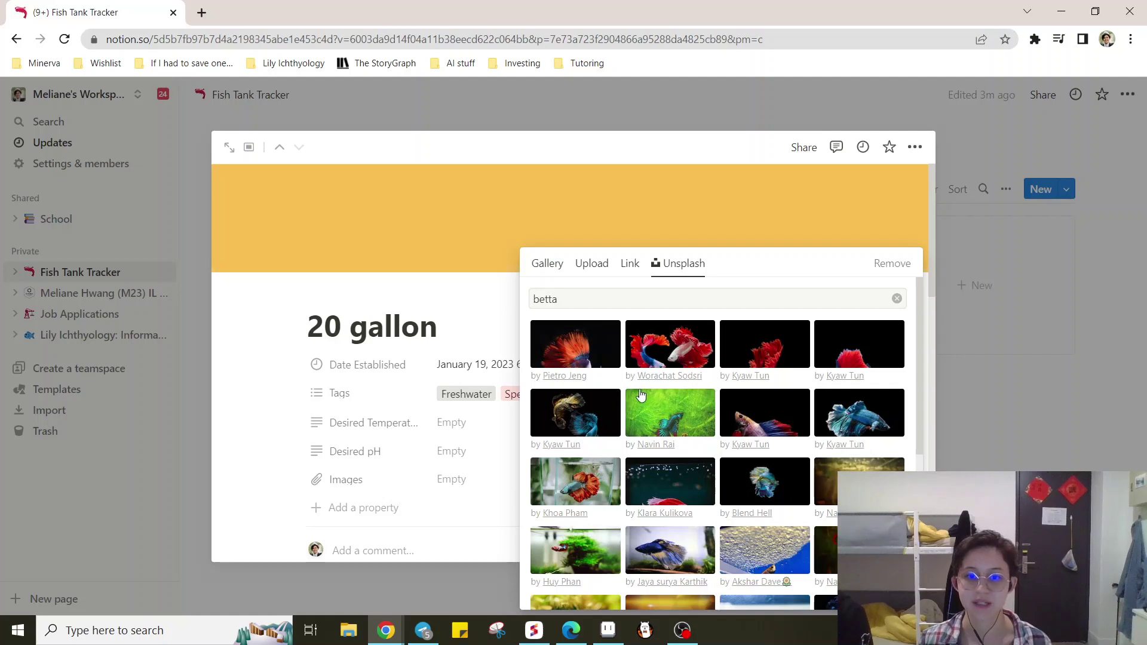
left_click(578, 349)
scroll(717, 418, "down", 5)
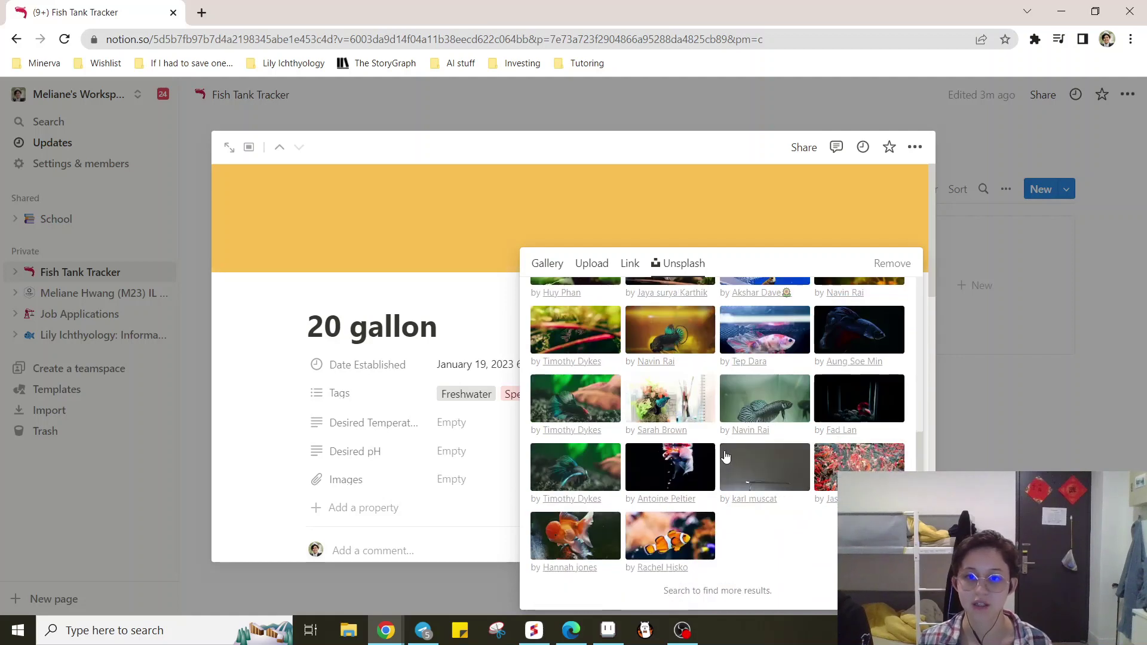
left_click(675, 227)
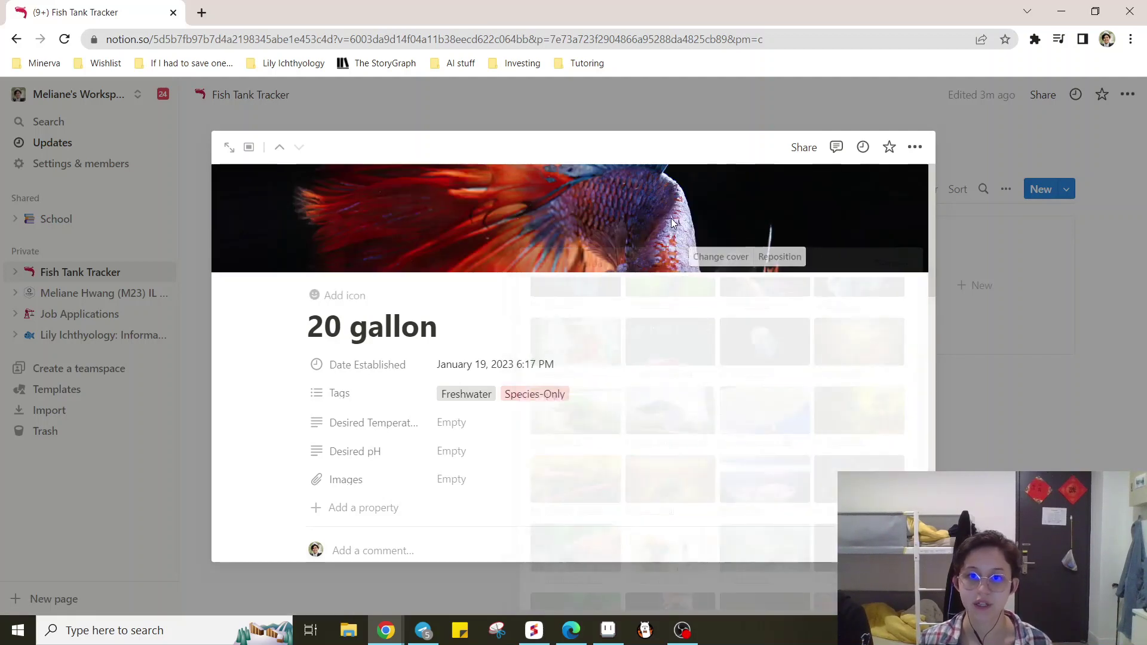
Step: Reposition the betta cover so the fish's face is framed
left_click(781, 257)
mouse_move(657, 191)
left_mouse_down()
mouse_move(650, 202)
mouse_move(674, 201)
left_mouse_up()
left_click(730, 445)
key("Escape")
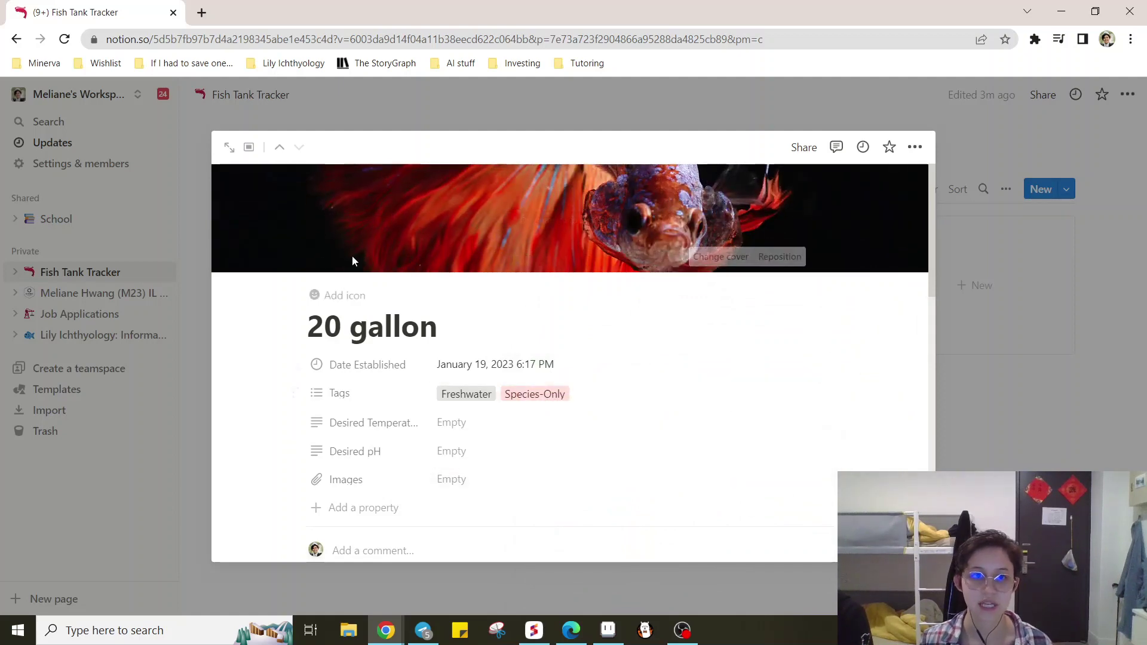
Step: Add an emoji icon to the 20 gallon page and return to the tracker gallery
left_click(334, 296)
left_click(1012, 460)
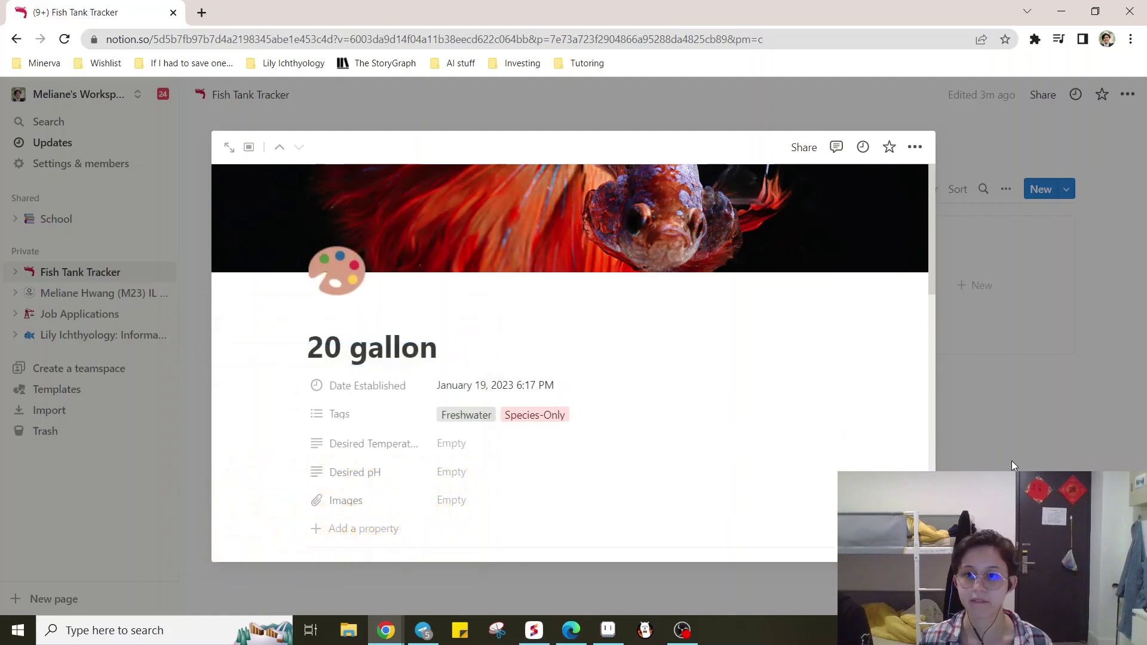
left_click(1012, 461)
left_click(682, 630)
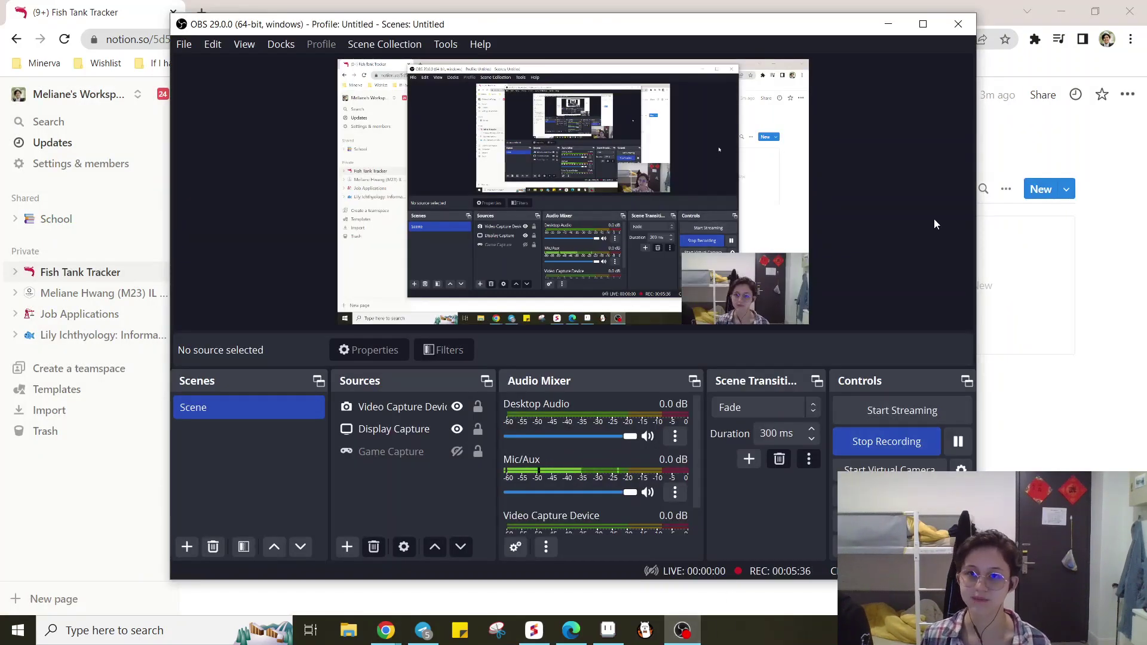
left_click(1023, 358)
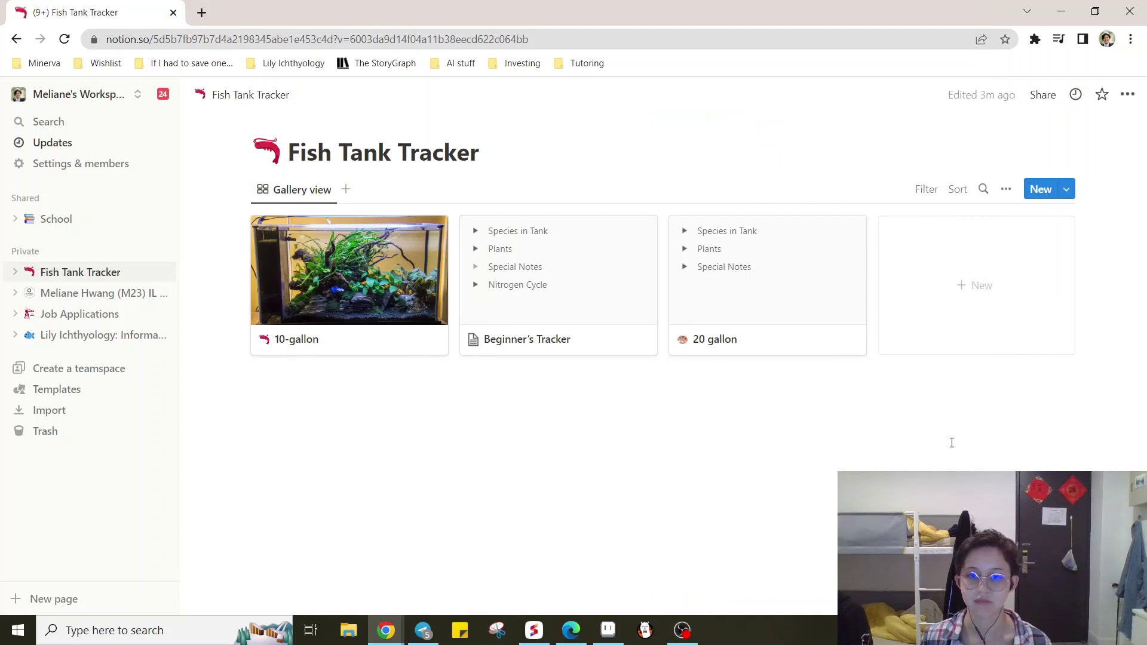
left_click(682, 630)
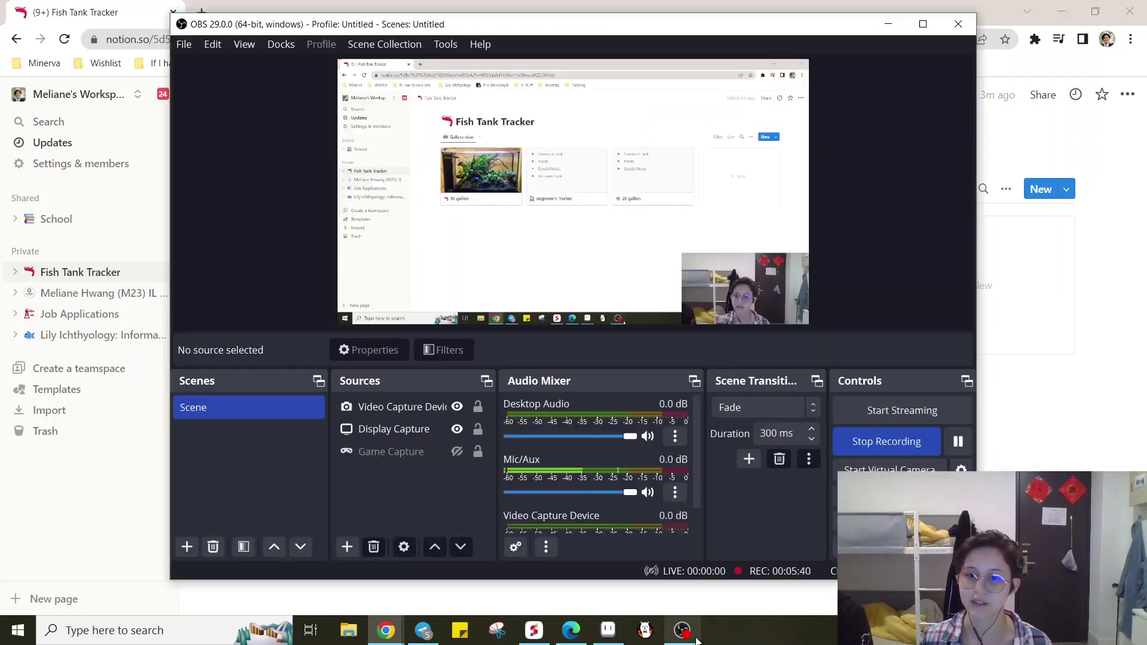